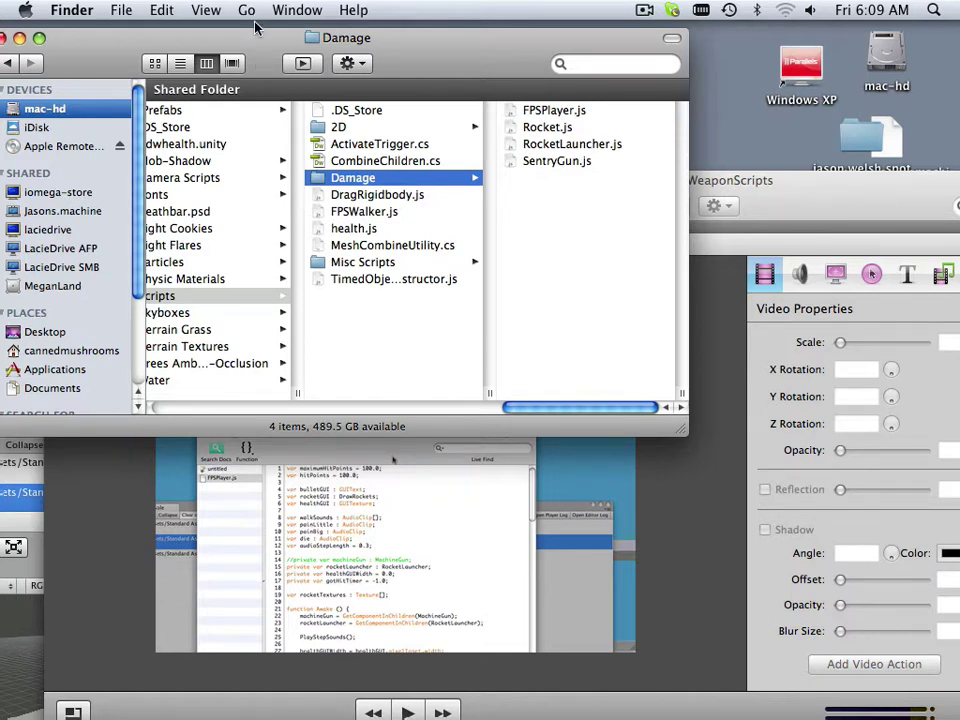
- Show the four script files inside the Damage folder of the project's Scripts folder
left_click_drag(254, 40, 335, 49)
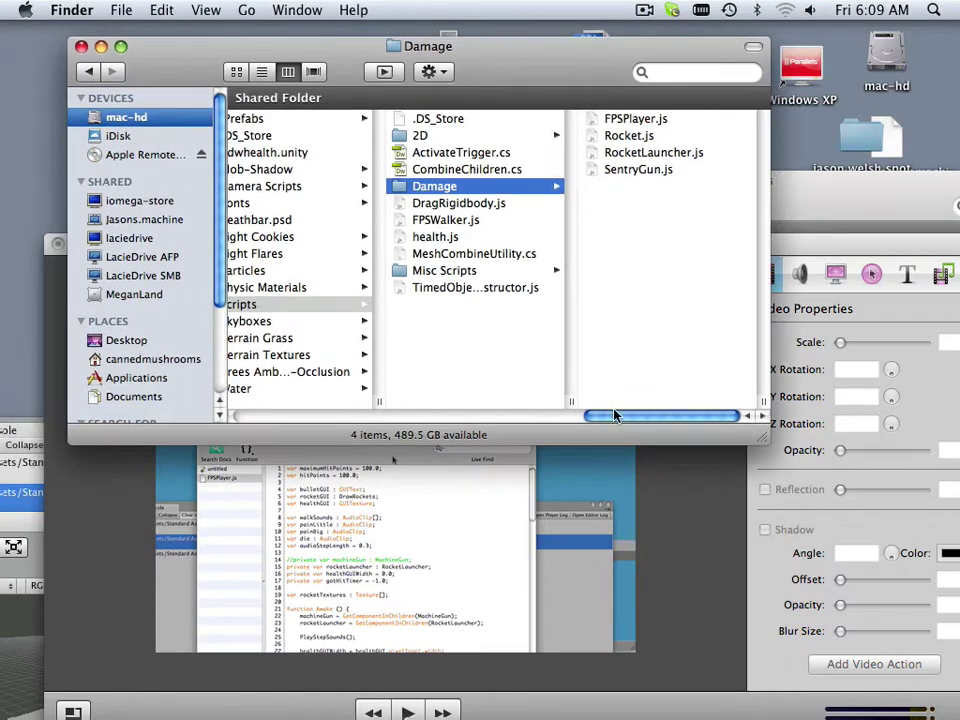
mouse_move(617, 415)
left_mouse_down()
mouse_move(568, 416)
mouse_move(634, 416)
left_mouse_up()
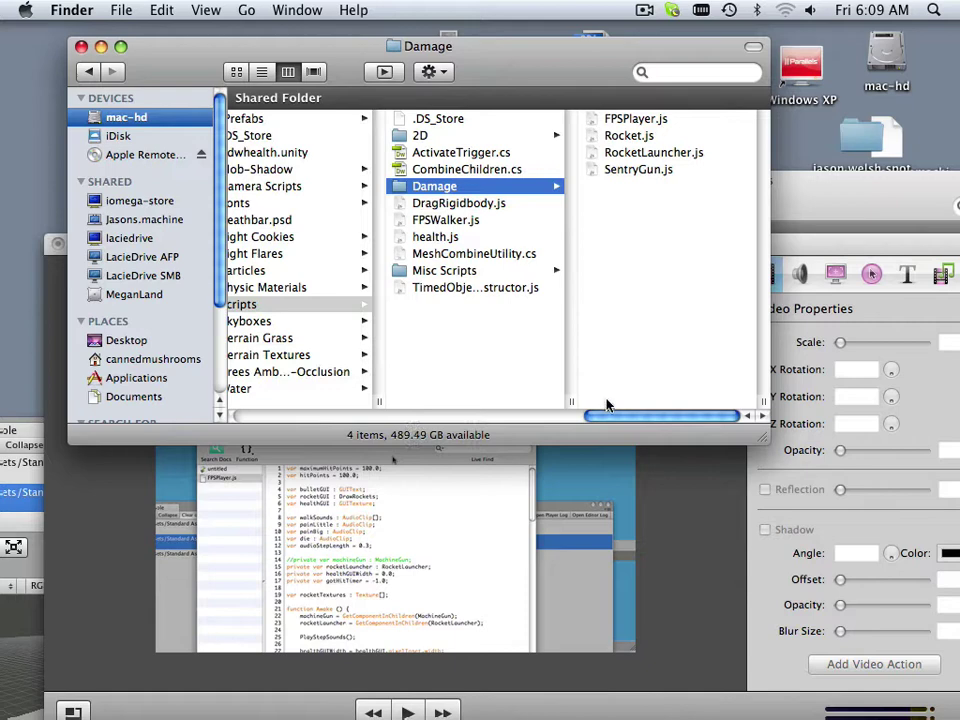
left_click(270, 308)
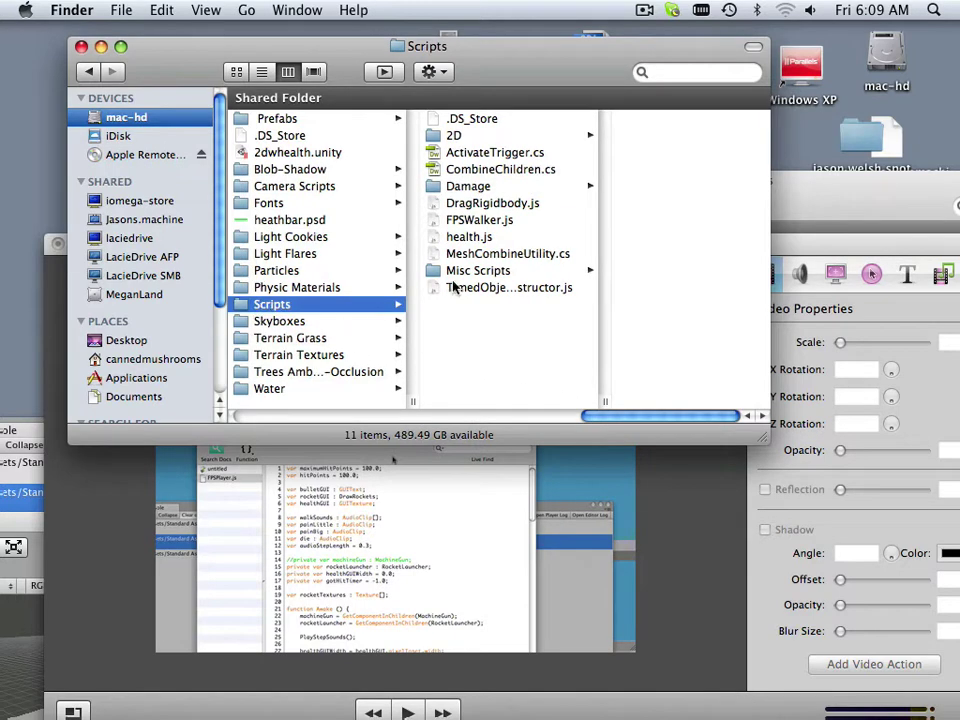
left_click(470, 190)
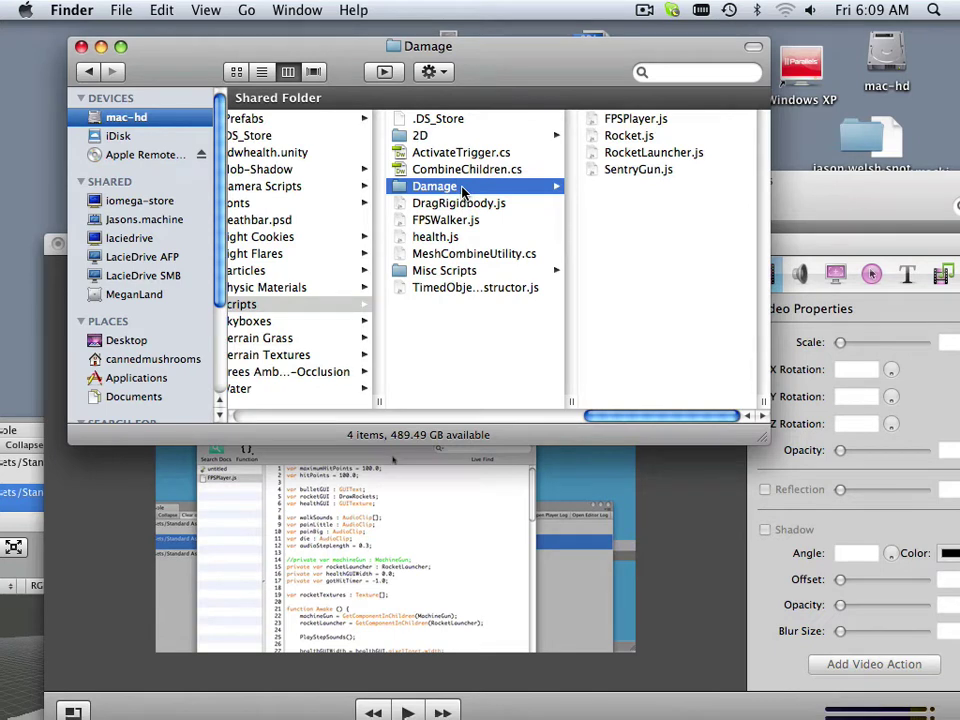
left_click_drag(650, 240, 604, 132)
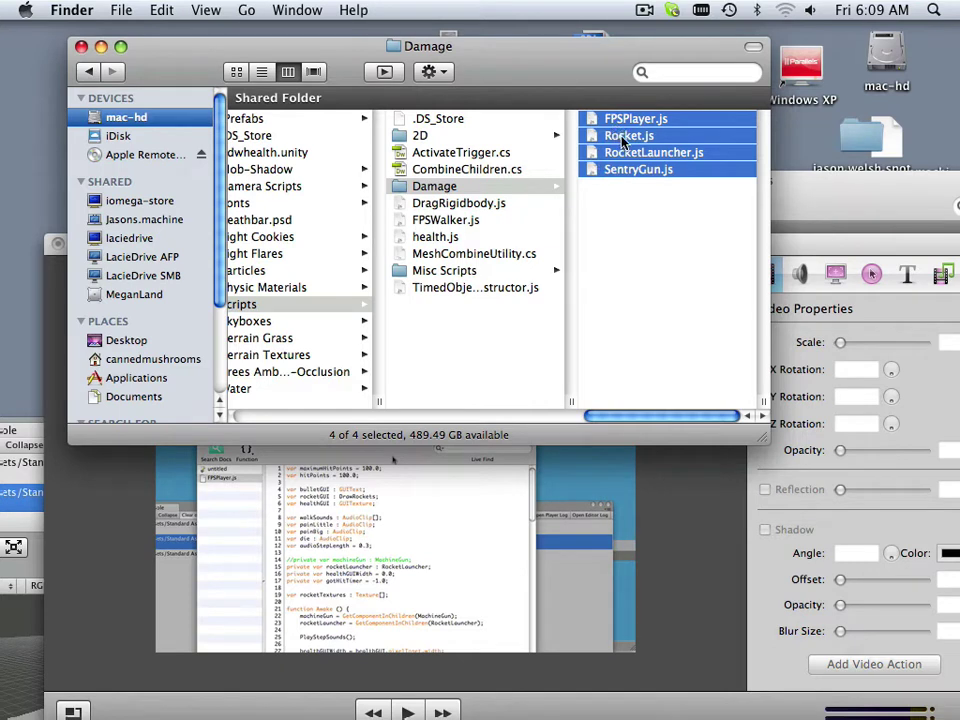
left_click(658, 184)
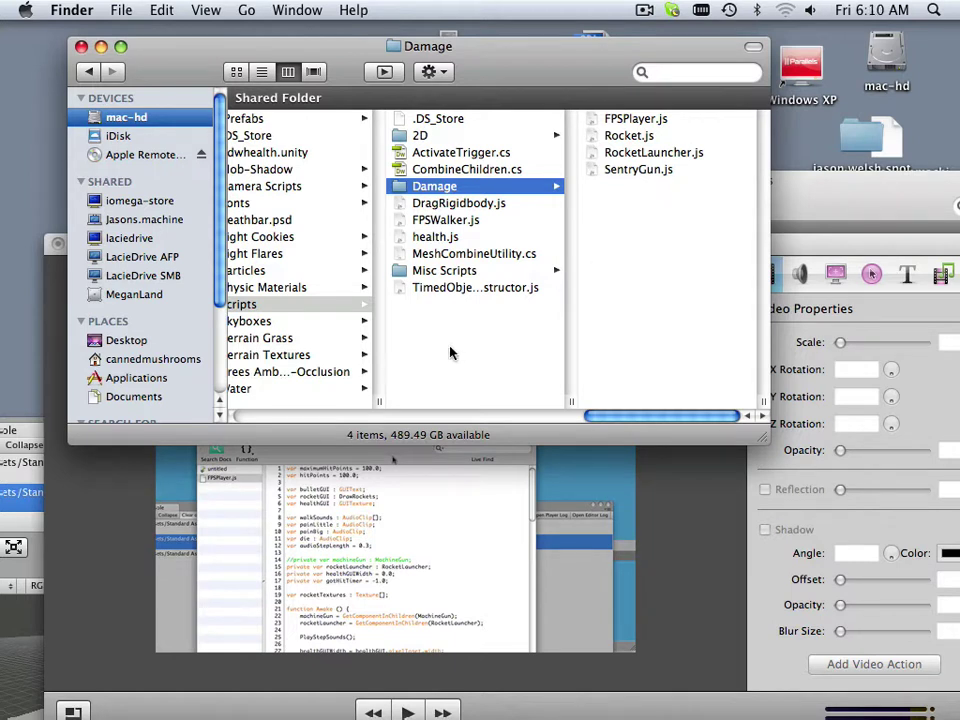
- Show all the scripts and the Visibility Culling subfolder inside the Misc Scripts folder
left_click(429, 274)
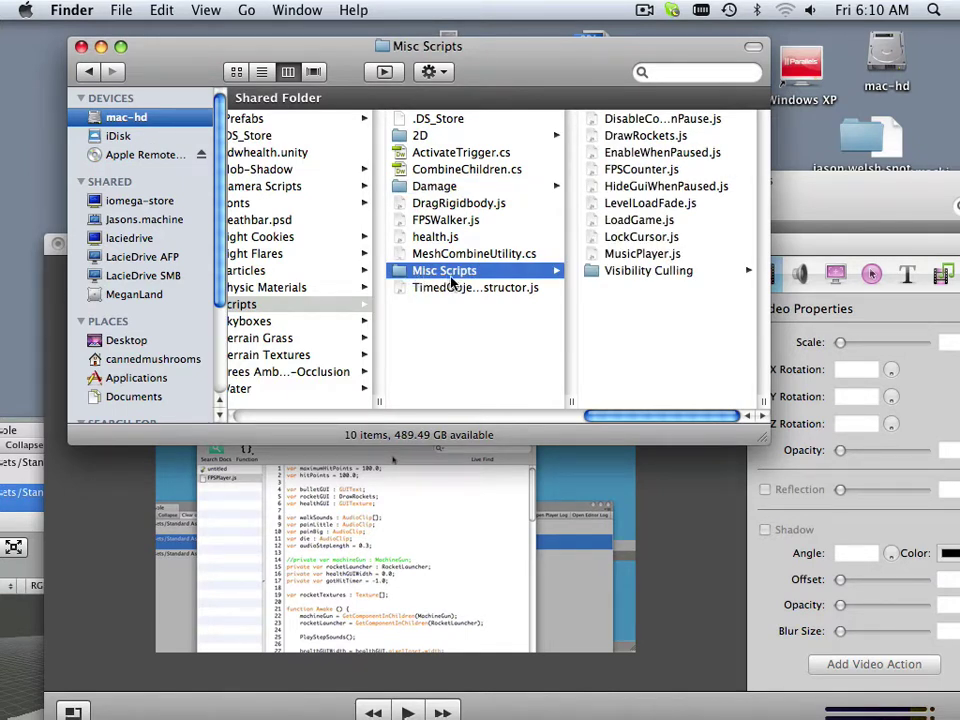
left_click_drag(708, 353, 583, 115)
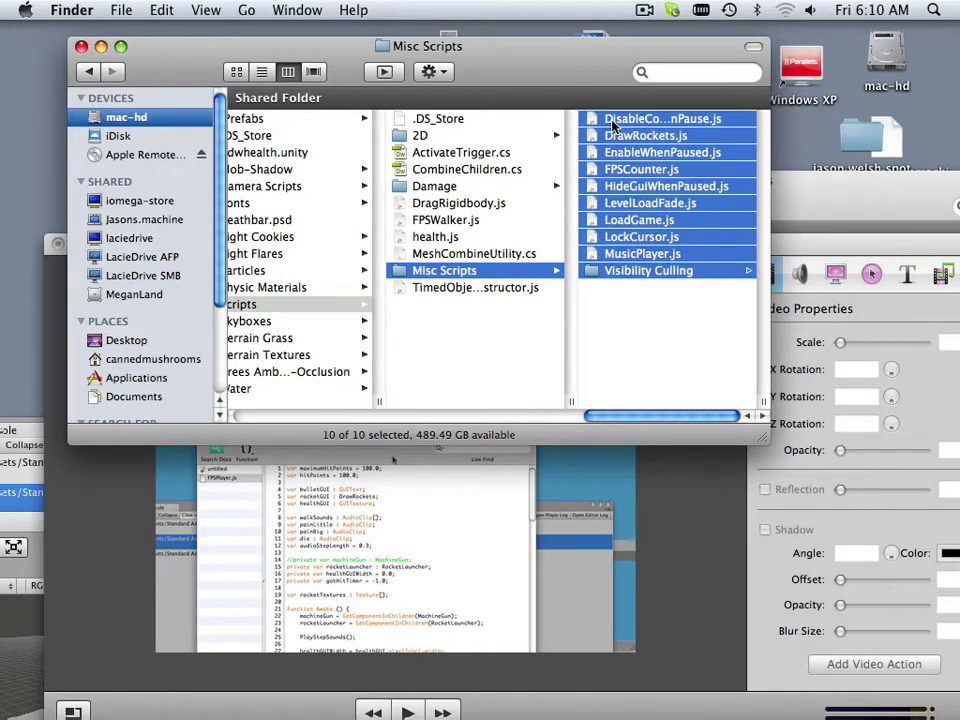
left_click_drag(668, 326, 607, 124)
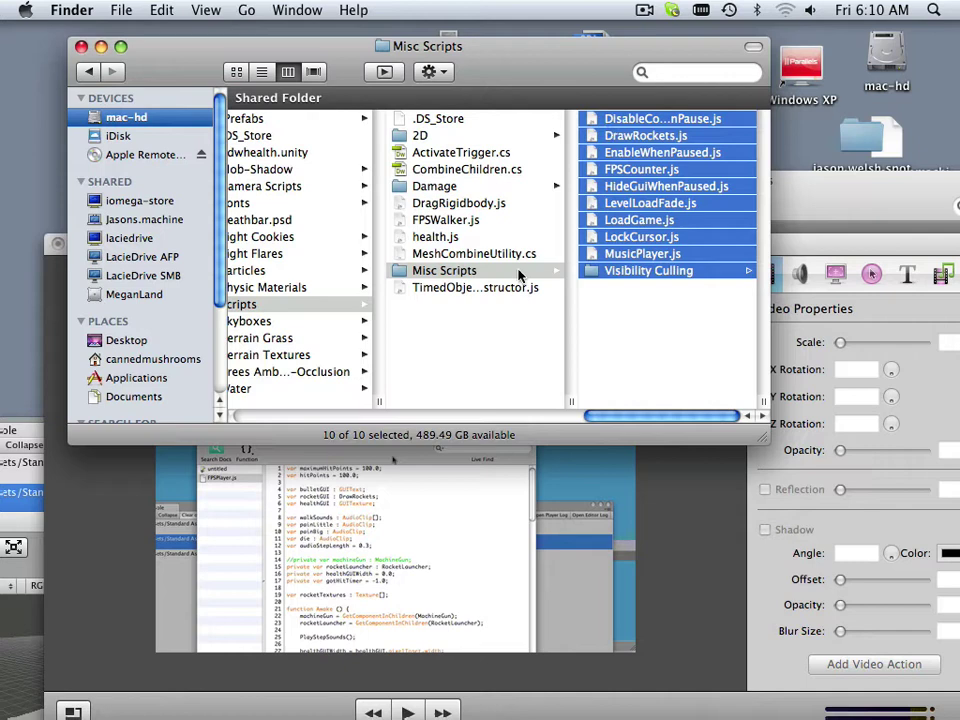
left_click(425, 274)
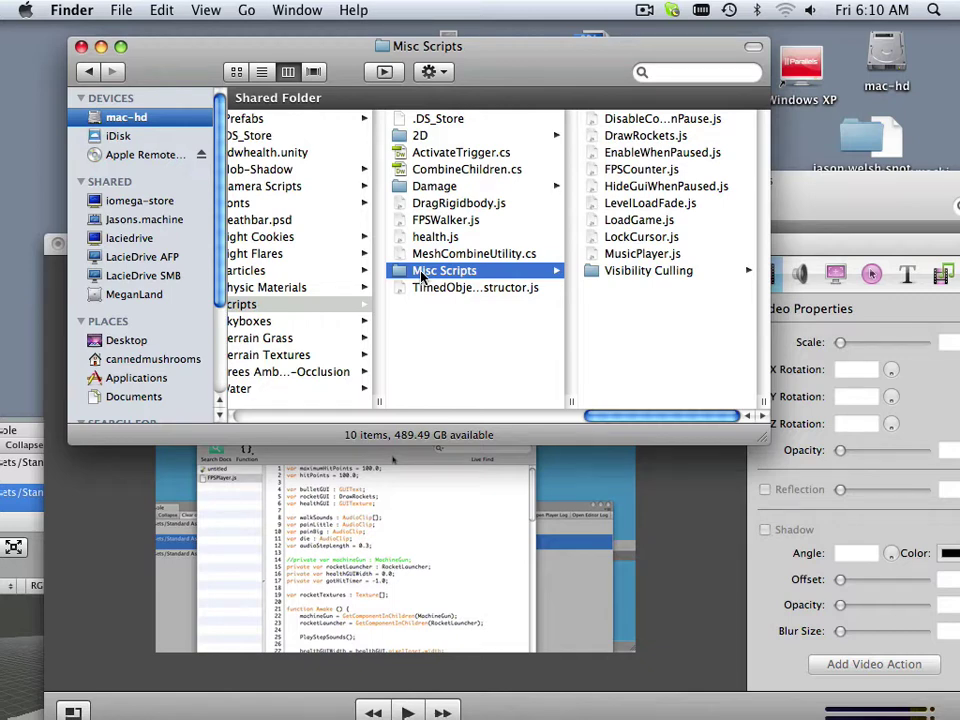
- Switch to Unity, move the Console window out of the way and open the recent project FPS_Tutorial_Completed
left_click(27, 427)
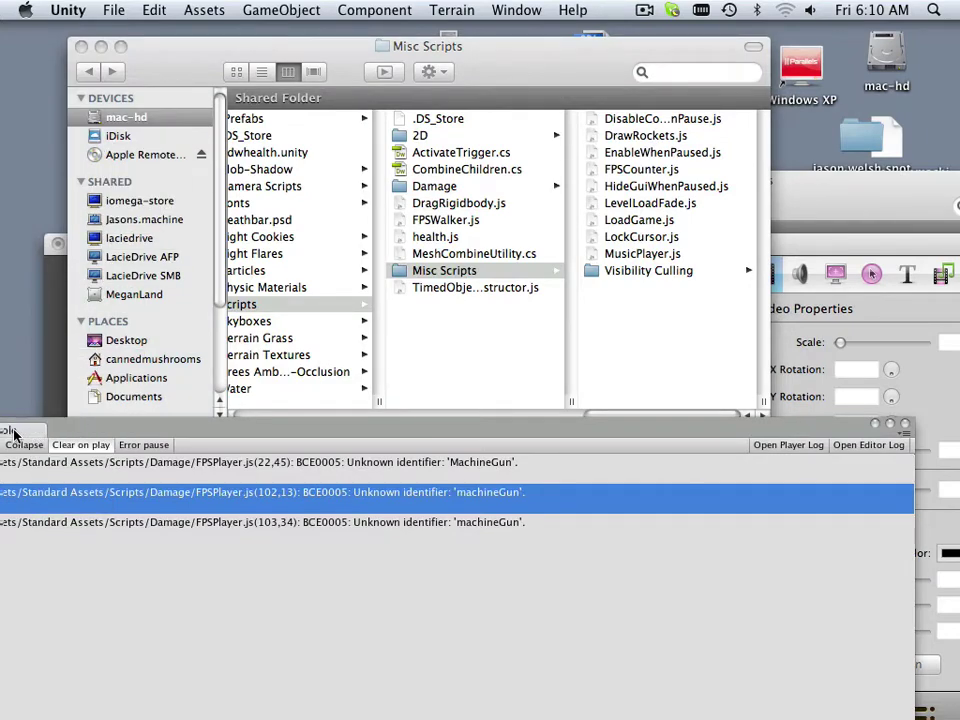
left_click_drag(111, 429, 297, 623)
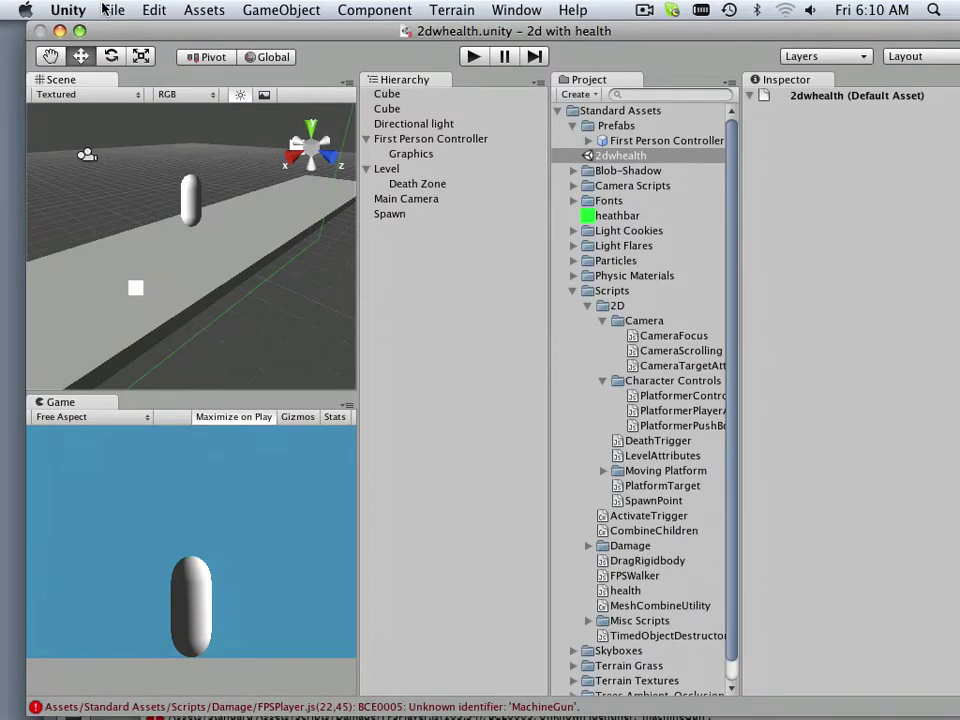
left_click(110, 9)
left_click(155, 144)
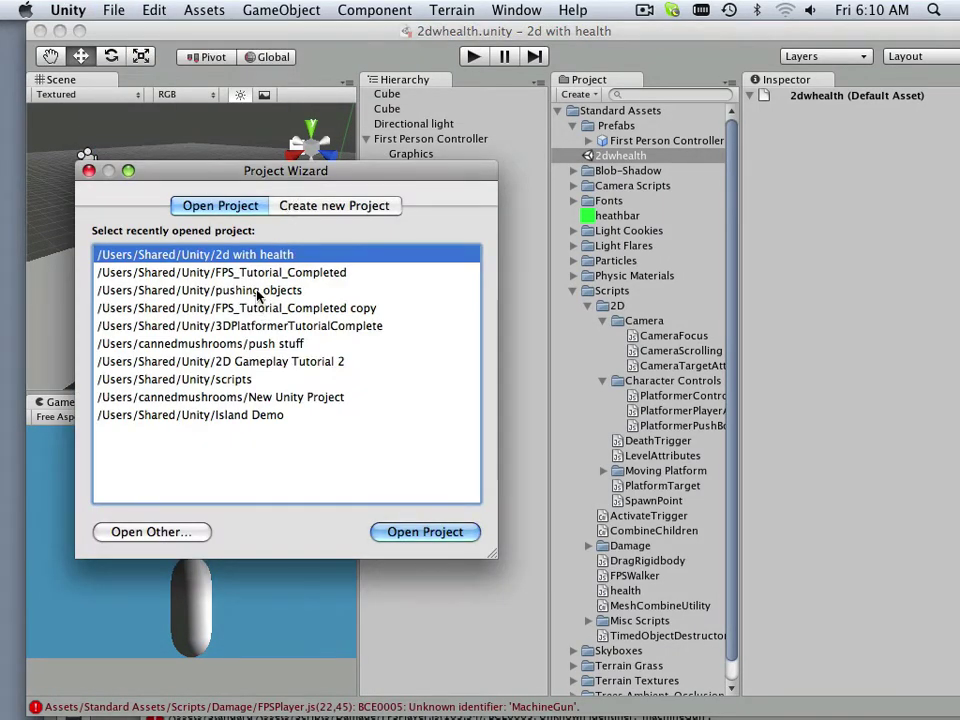
left_click(258, 273)
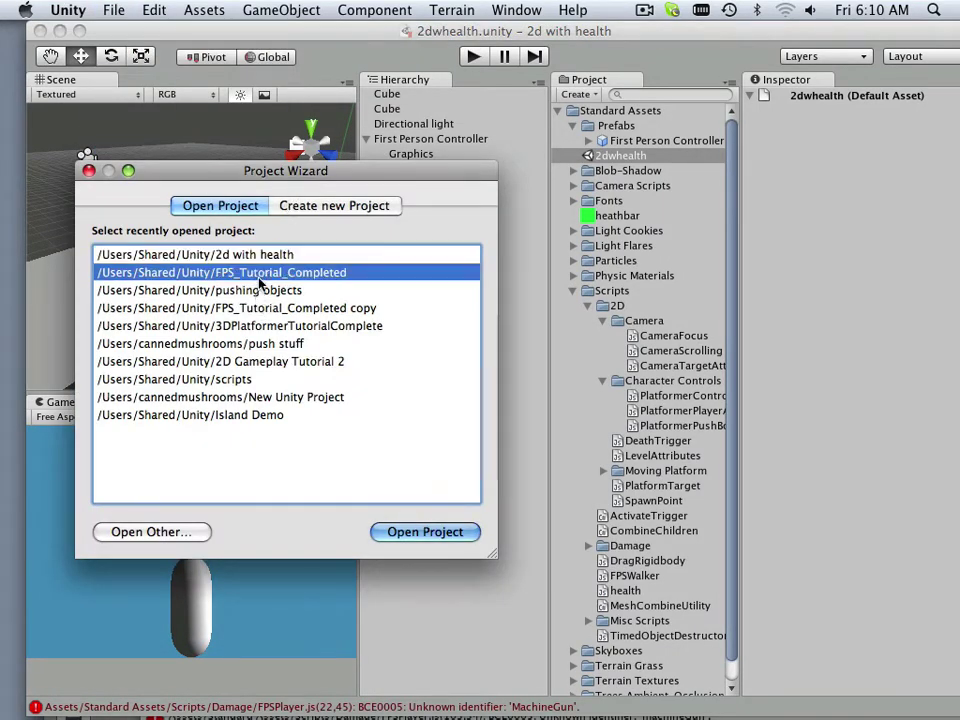
left_click(381, 527)
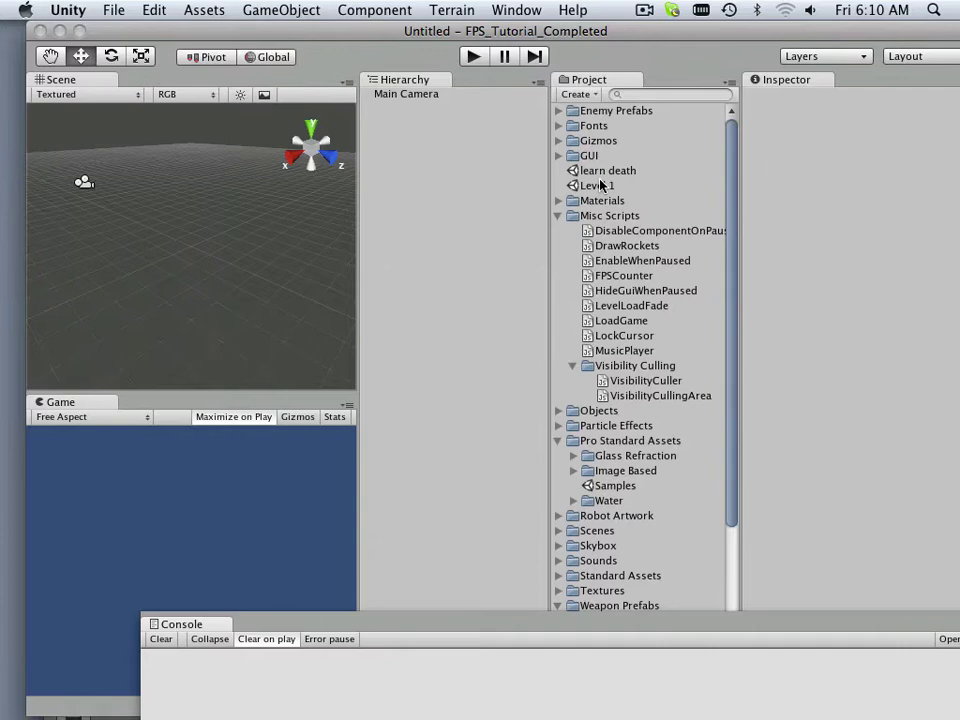
- Open the Level 1 scene and shift the editor window so it fits on the screen
left_click(598, 186)
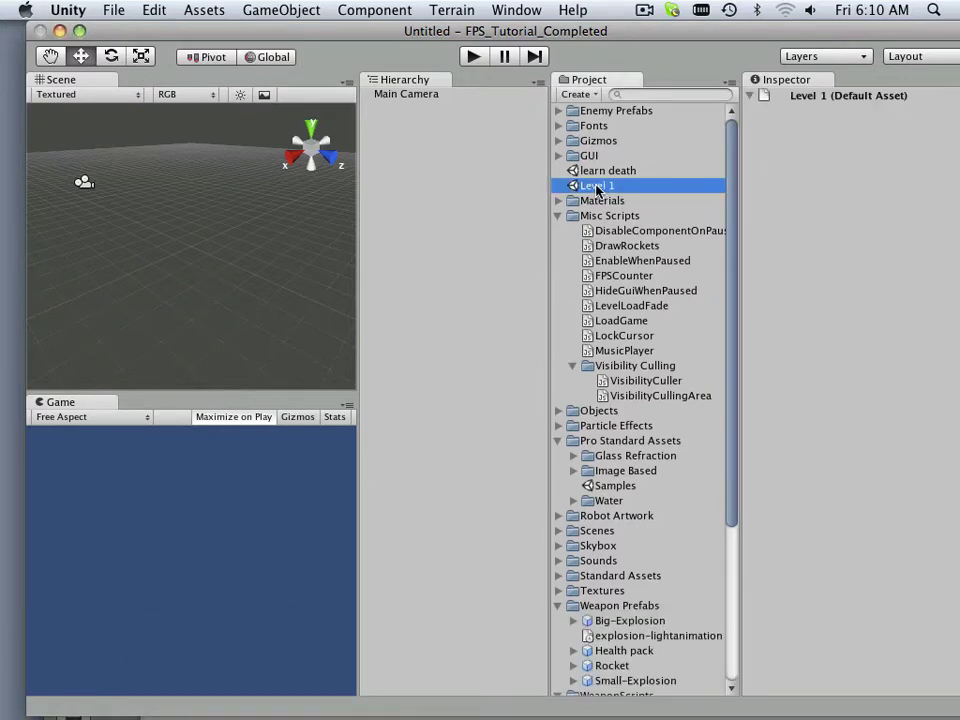
double_click(598, 186)
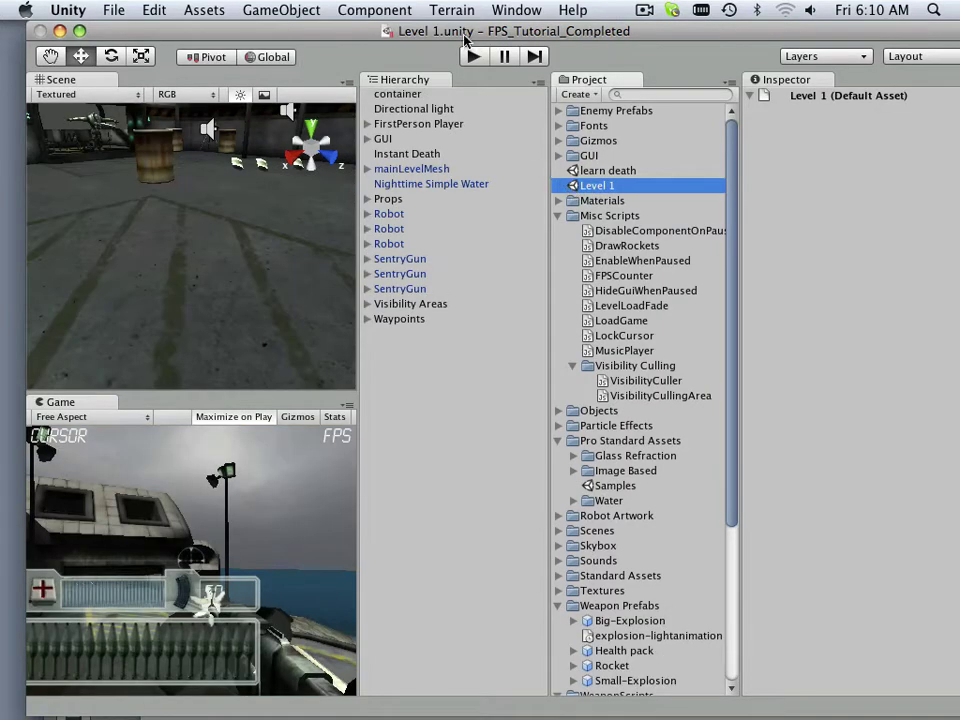
left_click_drag(462, 32, 433, 33)
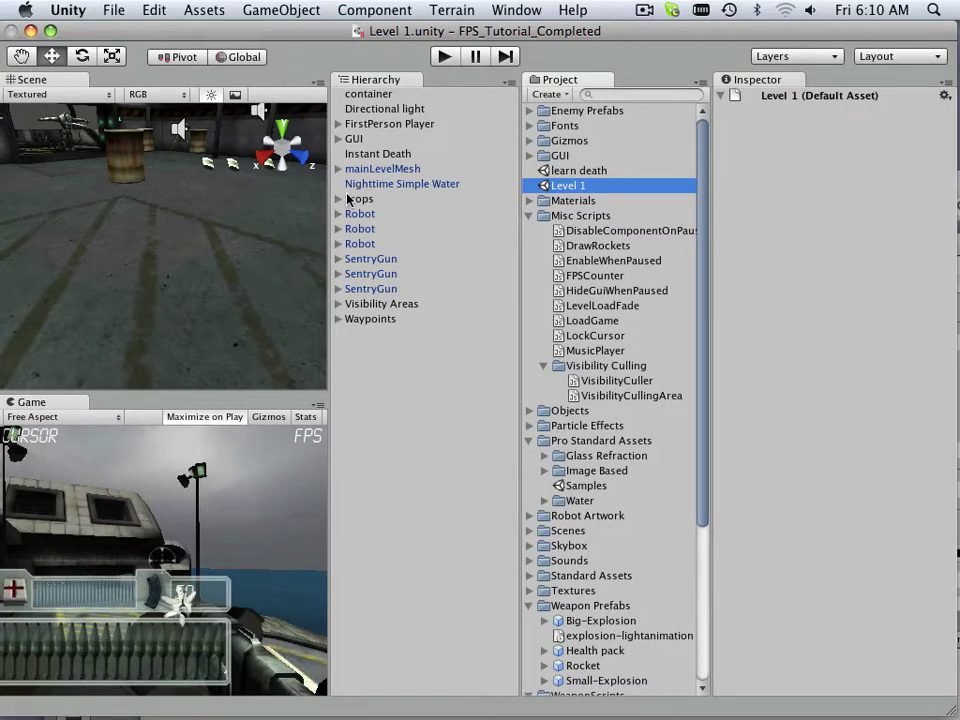
- Run the game, walk the player to the hangar entrance, take the robot's fire and shoot the robot down
left_click(443, 56)
left_click(321, 210)
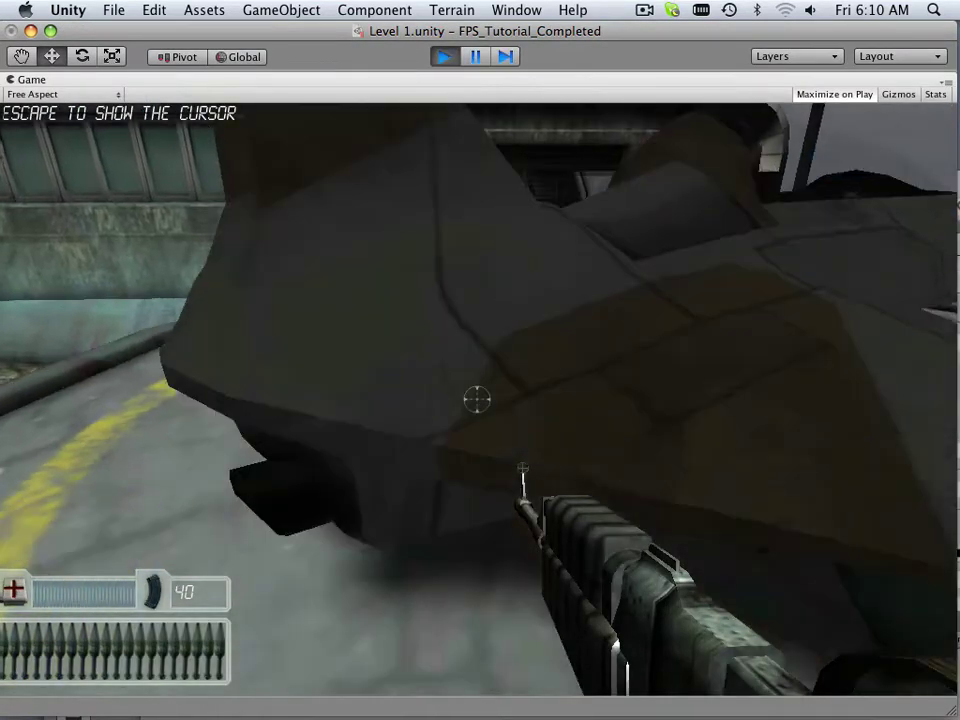
key("w")
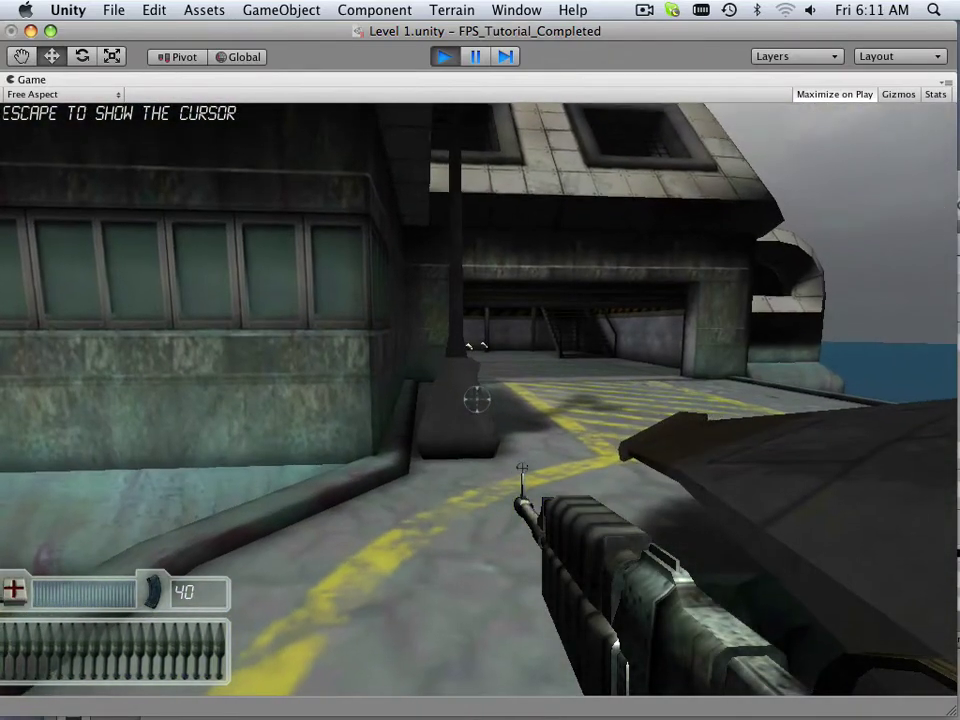
key("w")
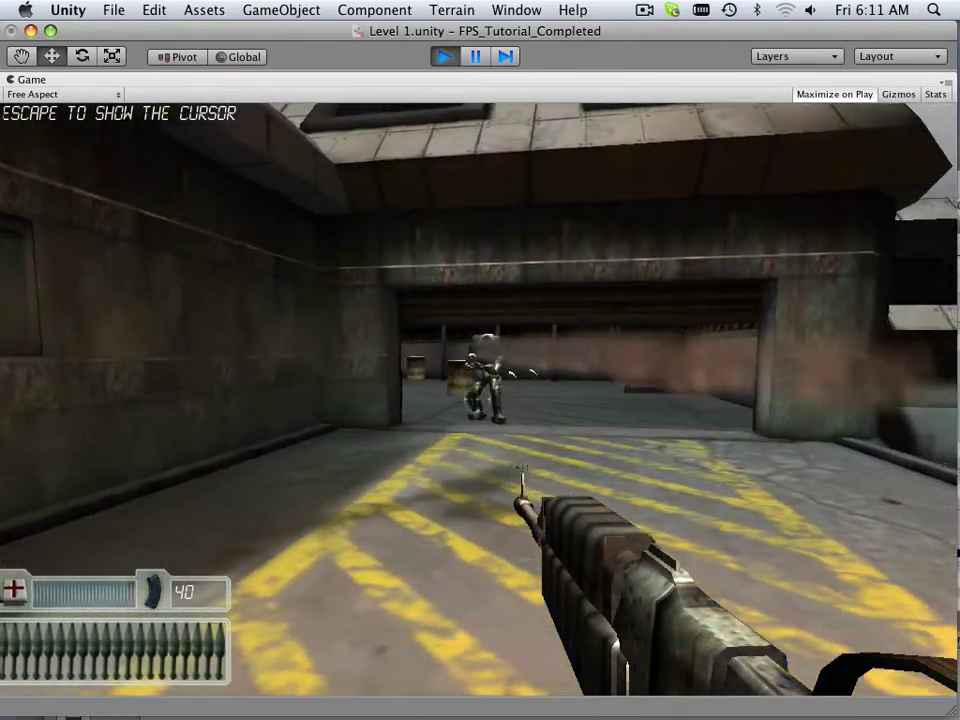
key("w")
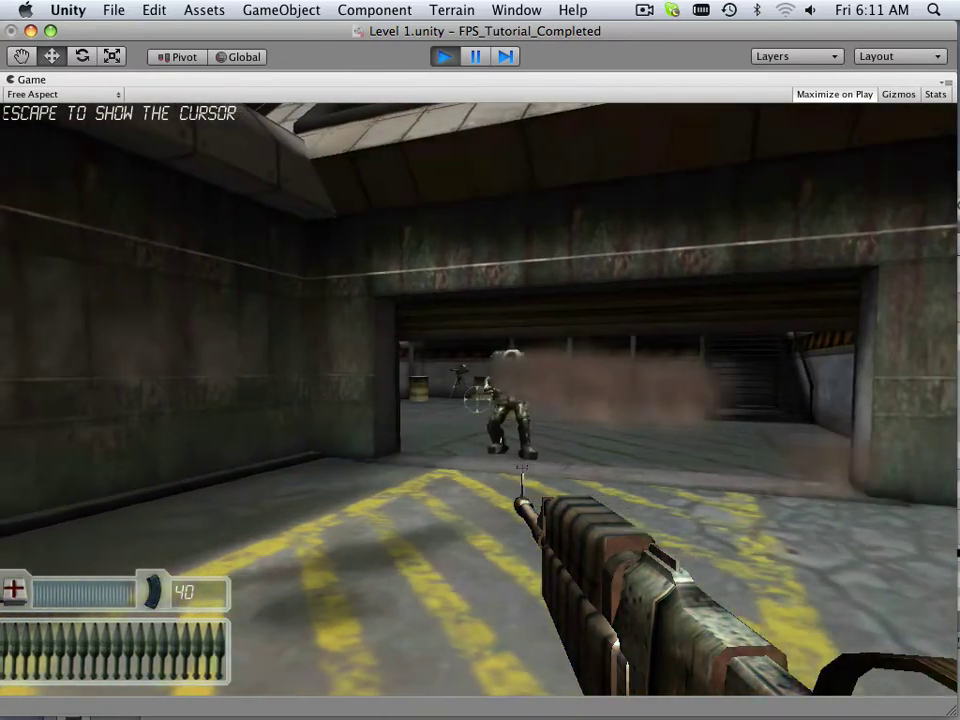
key("a")
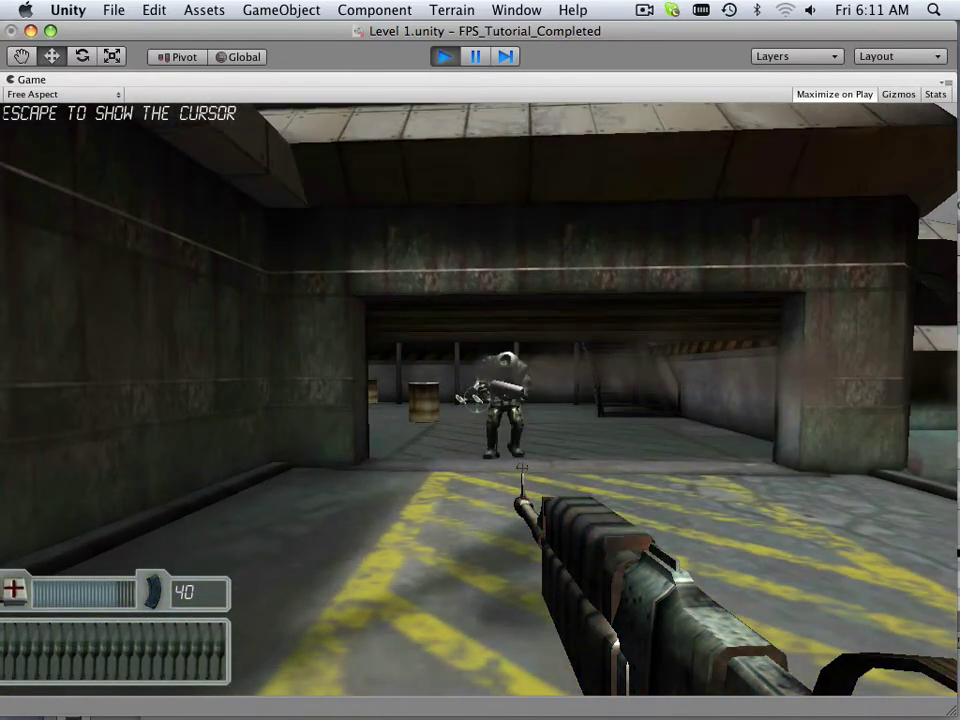
key("d")
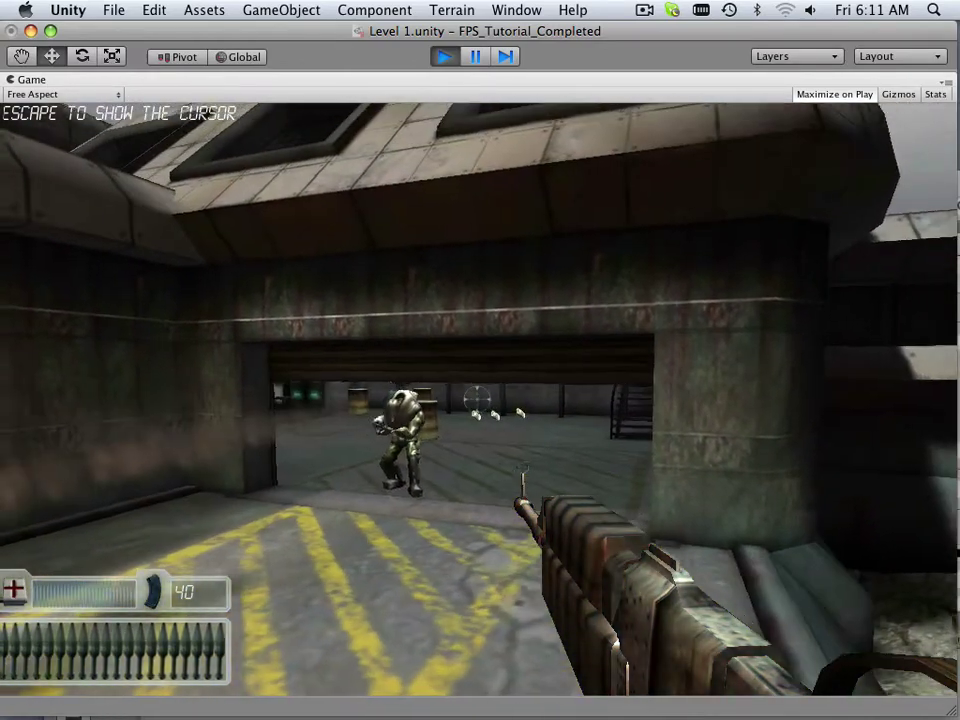
key("w")
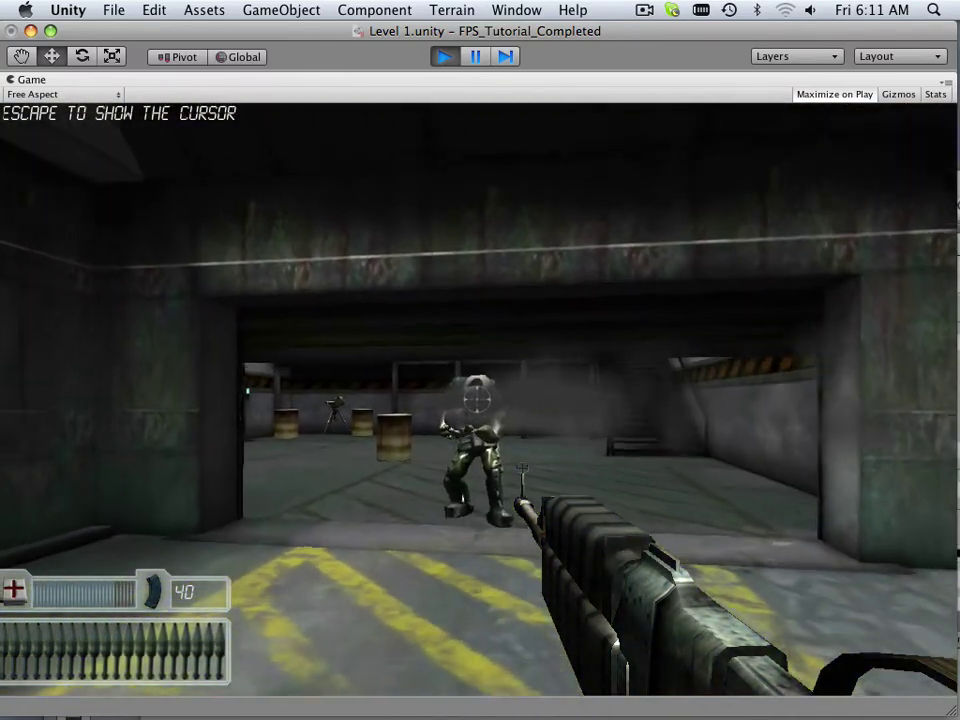
left_click(476, 400)
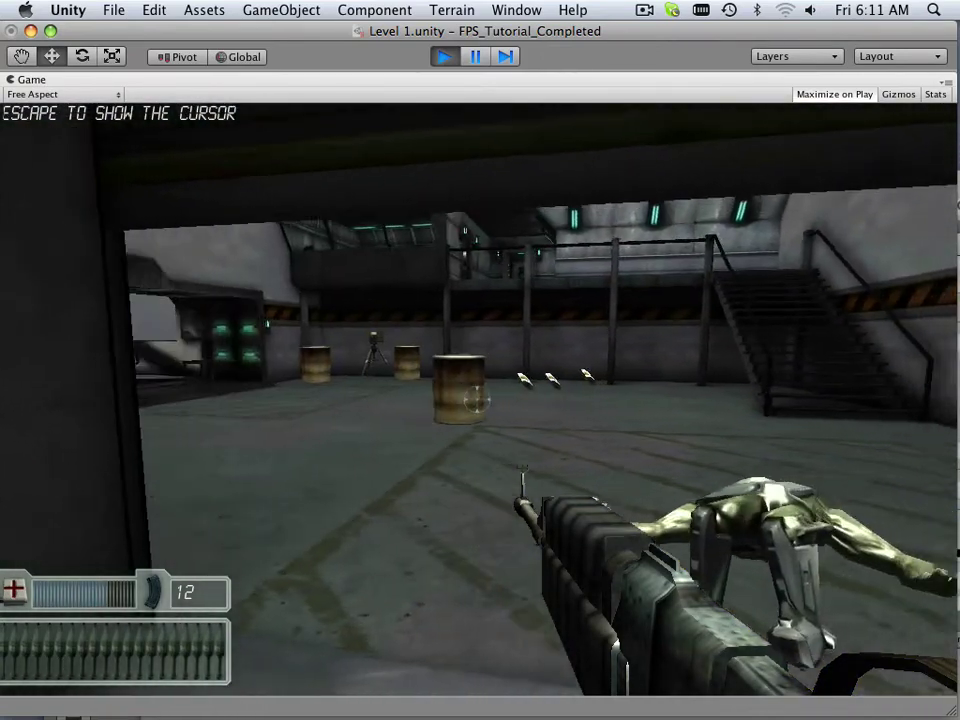
- Walk the player into the hangar up to the sentry gun between the barrels and move around it while taking its fire
key("w")
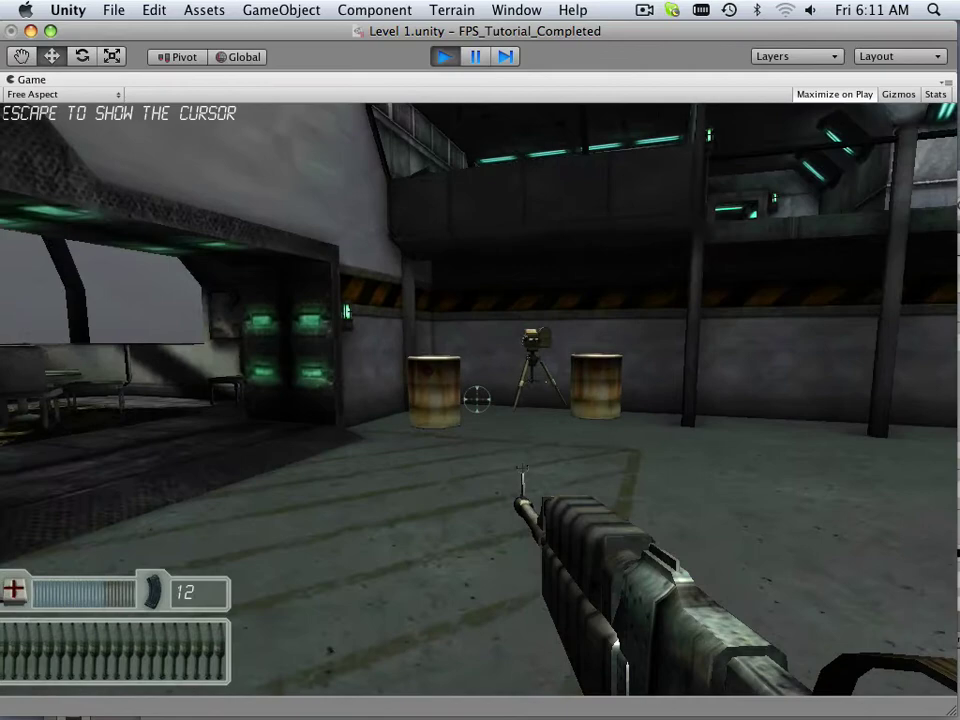
key("w")
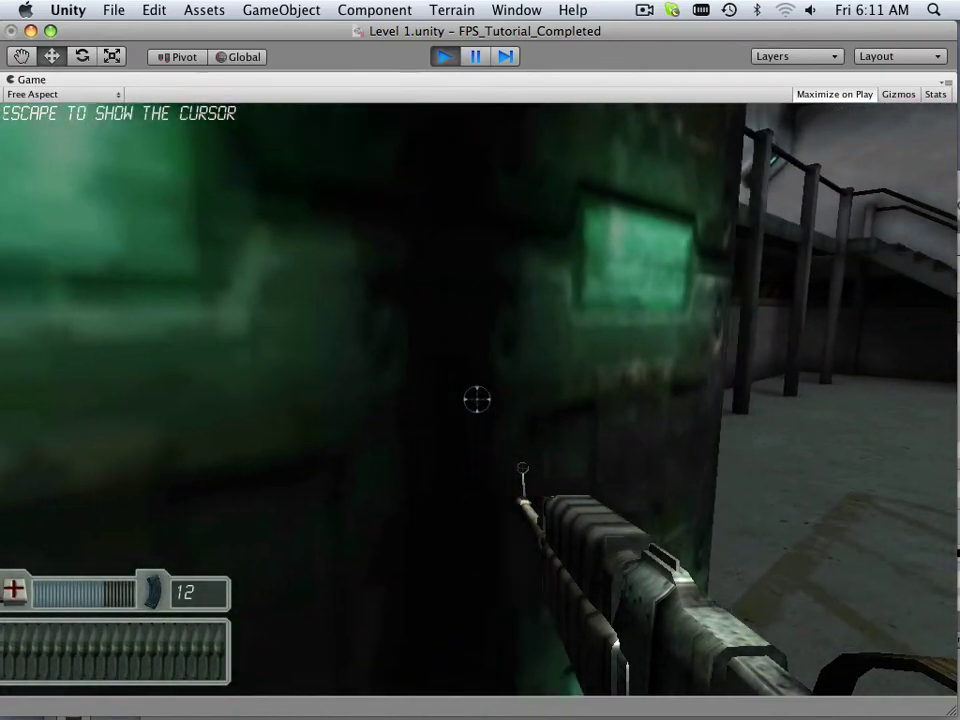
key("a")
key("d")
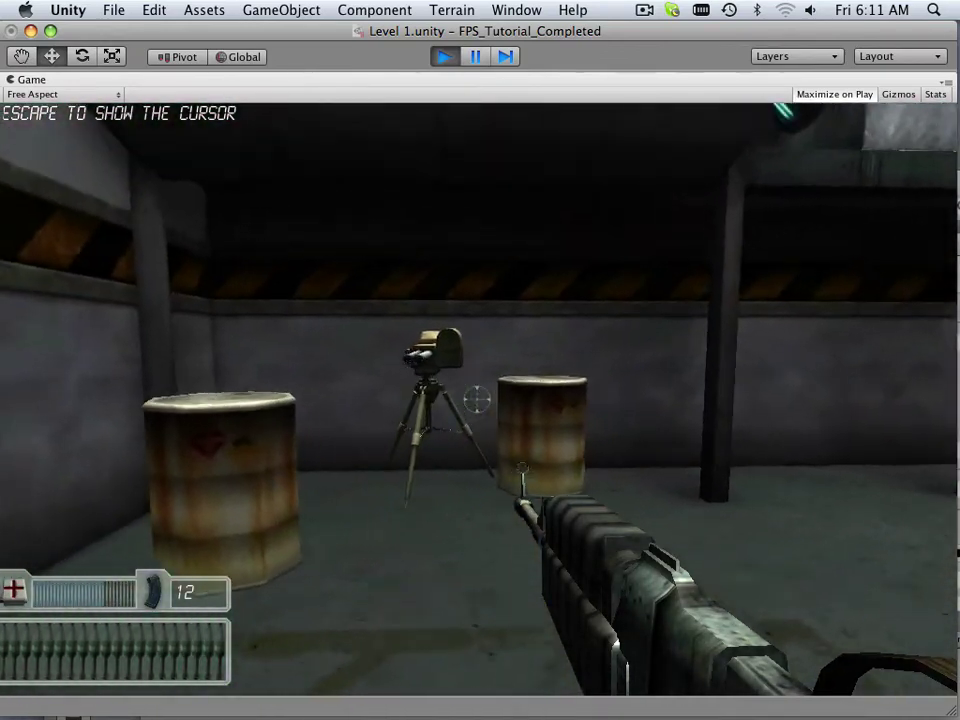
key("s")
key("d")
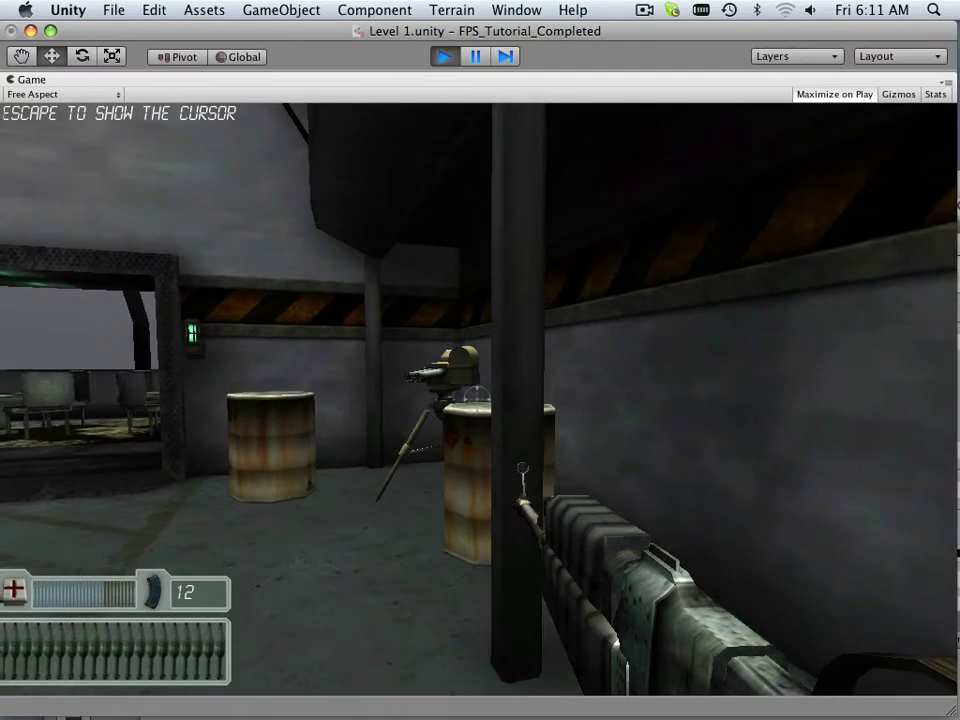
key("d")
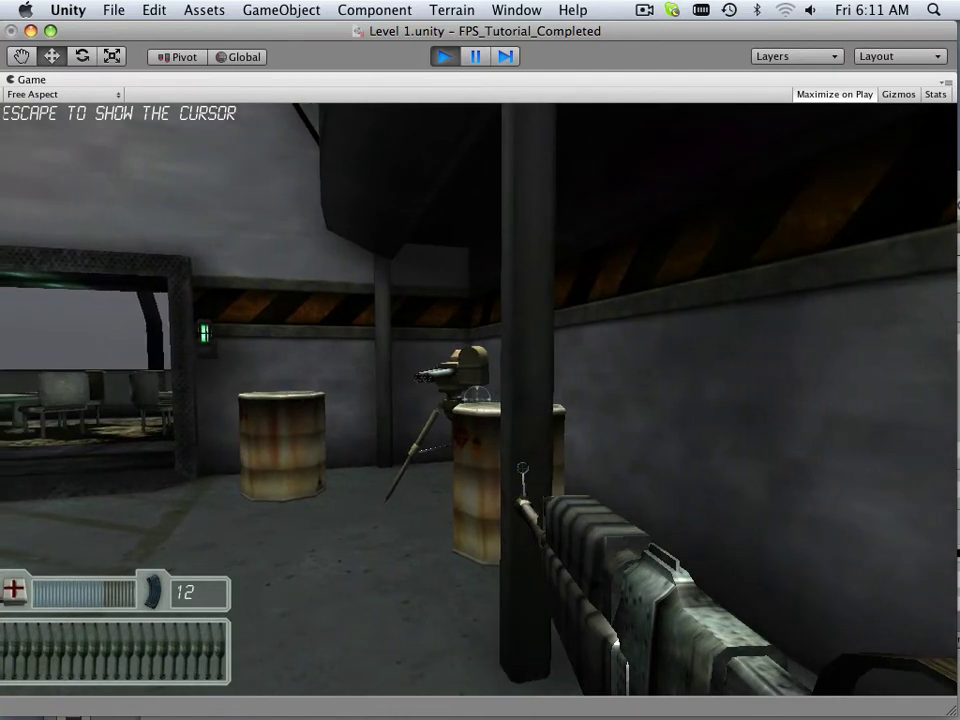
key("a")
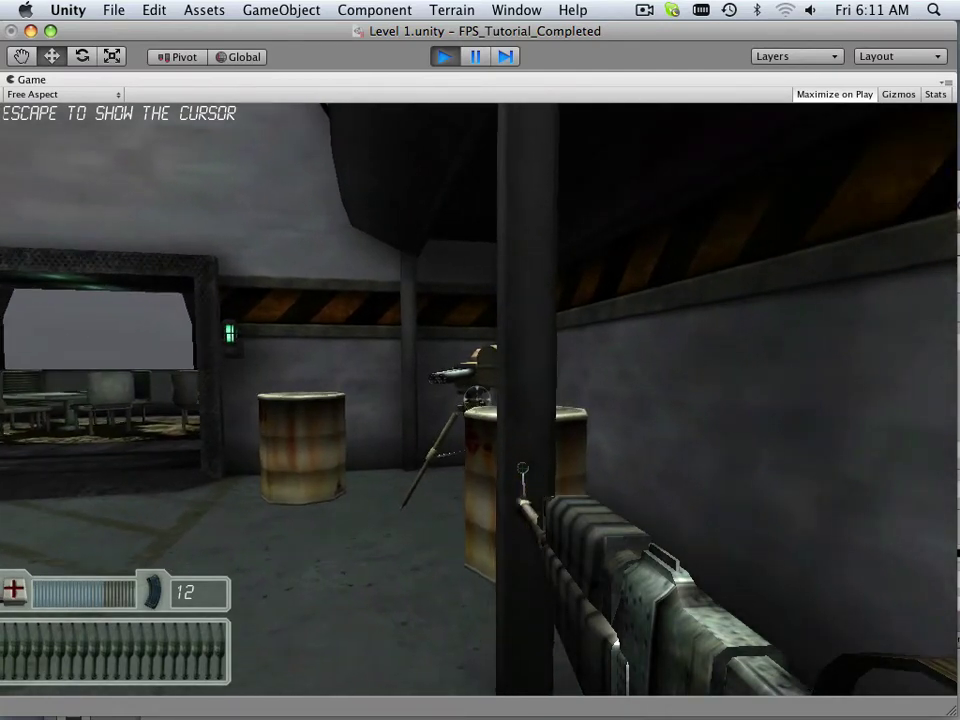
key("a")
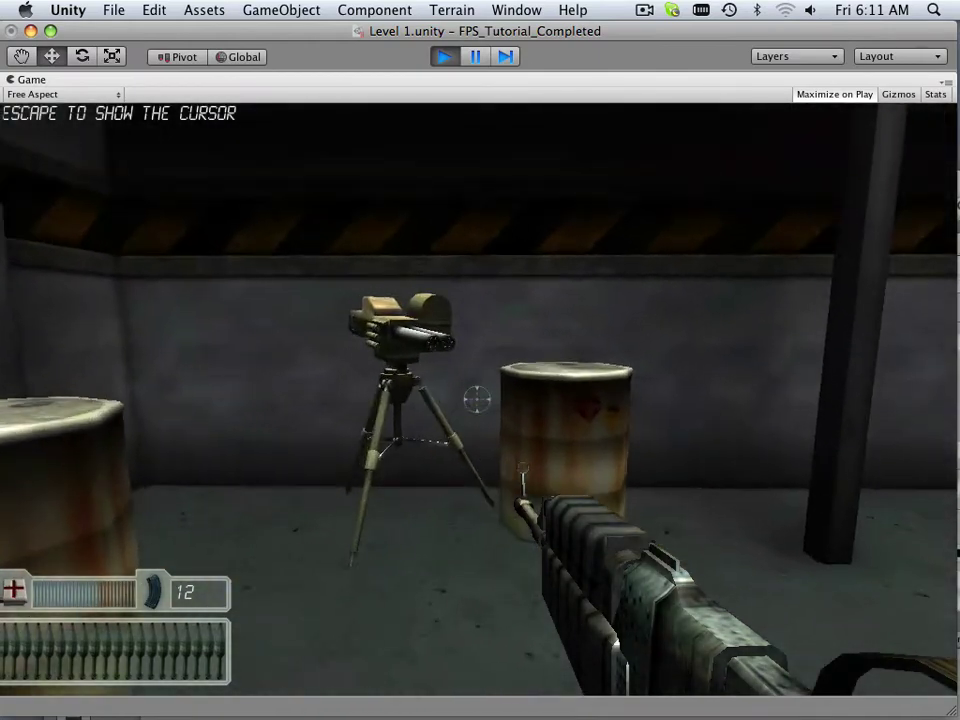
- Retreat the player behind the green-lit wall for cover and sidestep back out into the sentry gun's view
key("s")
key("s")
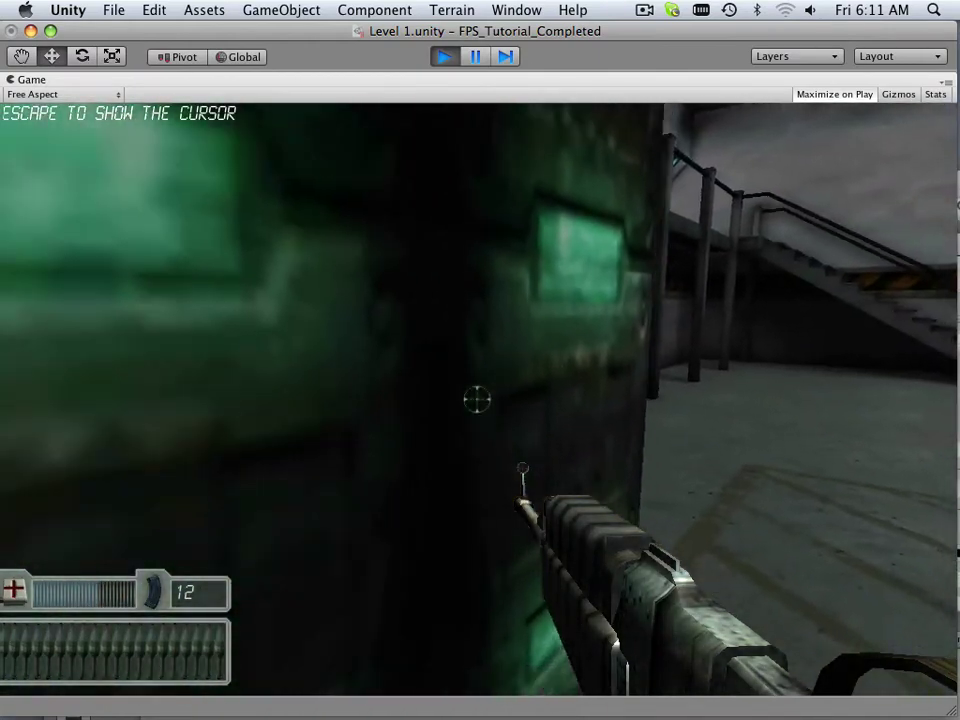
key("d")
key("d")
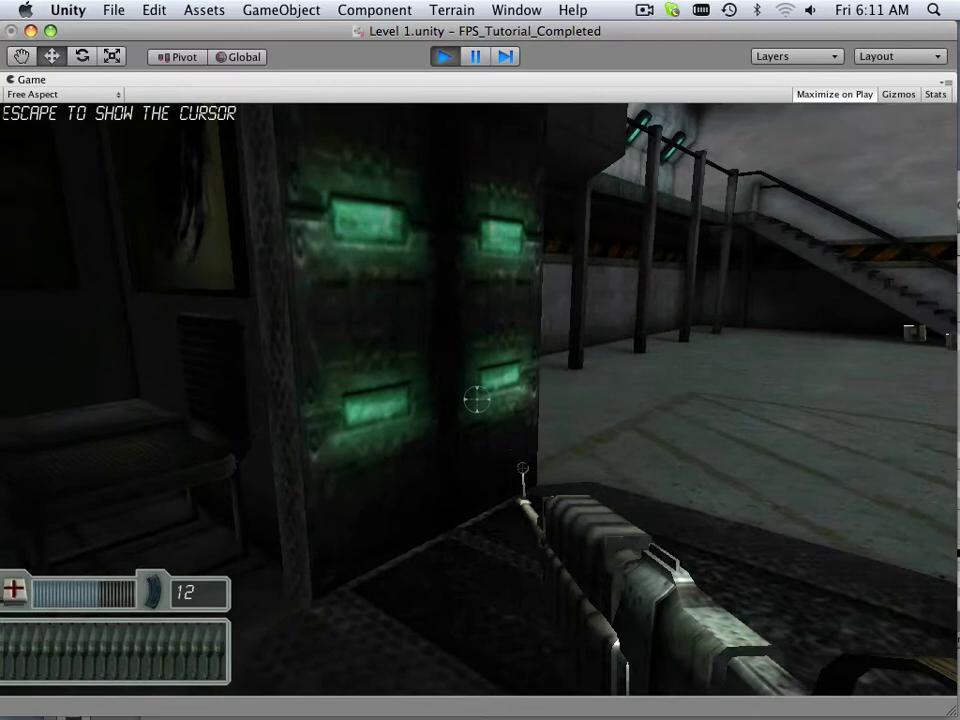
key("d")
key("w")
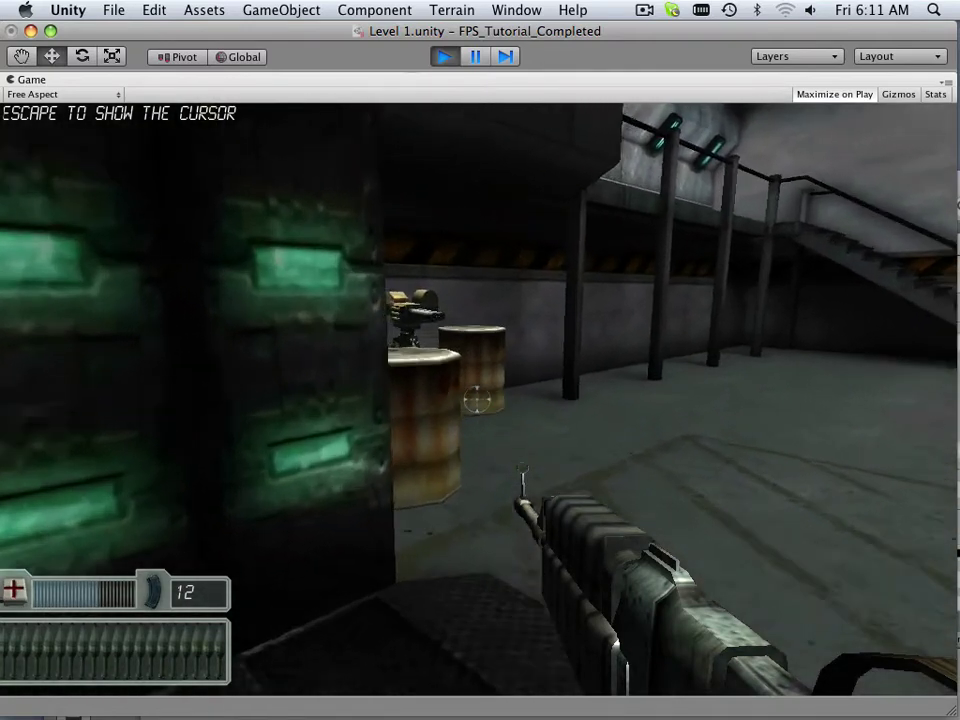
key("s")
key("d")
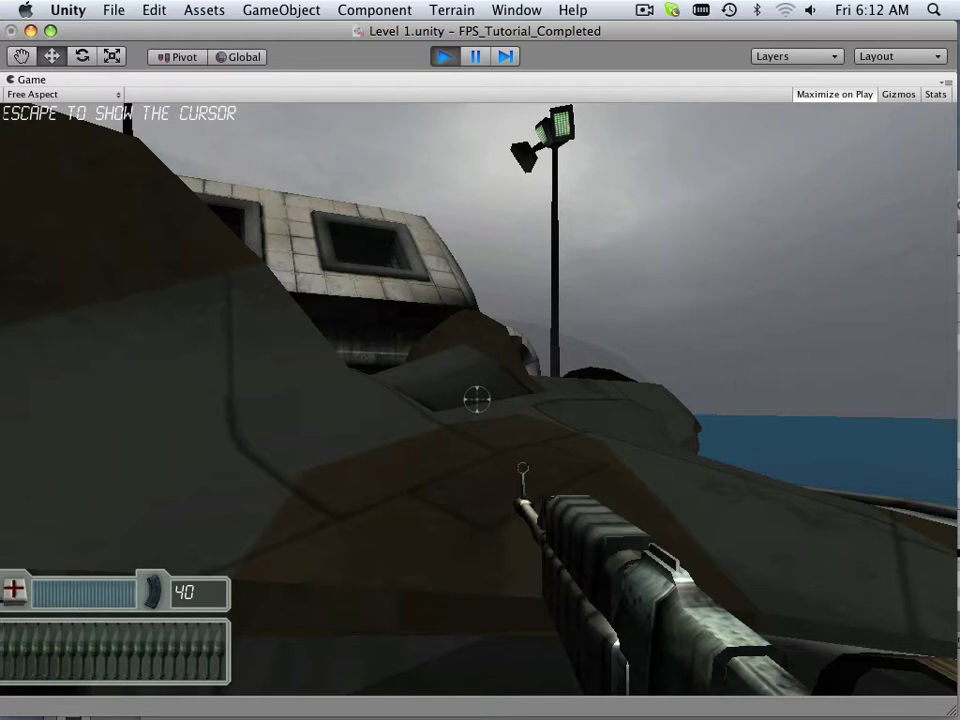
- Release the cursor from the game, lower the system volume and stop the game
key("Escape")
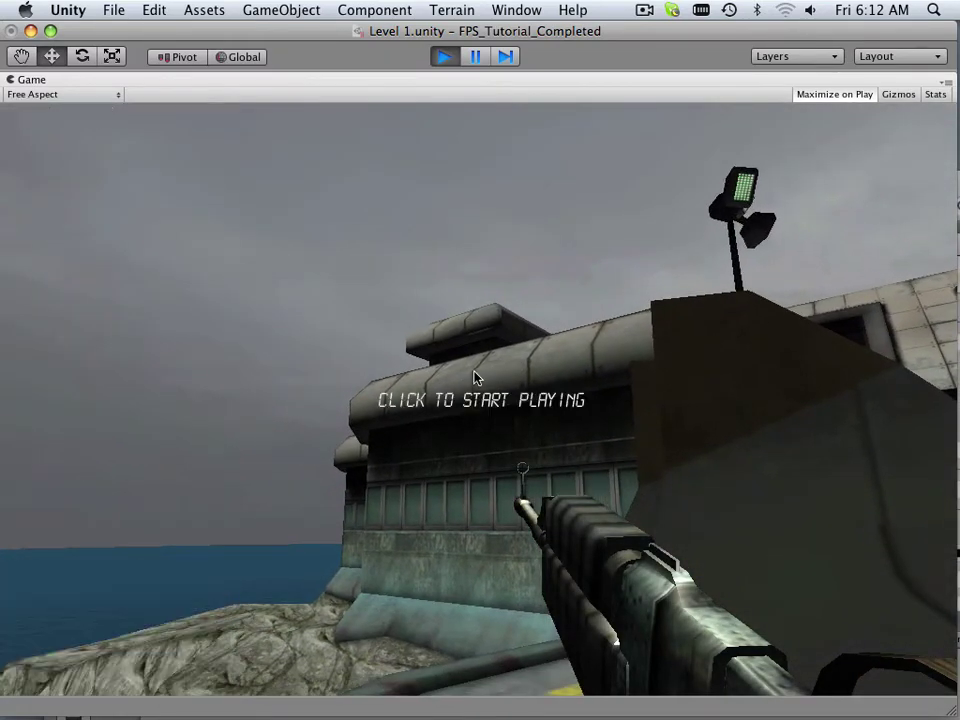
left_click(810, 10)
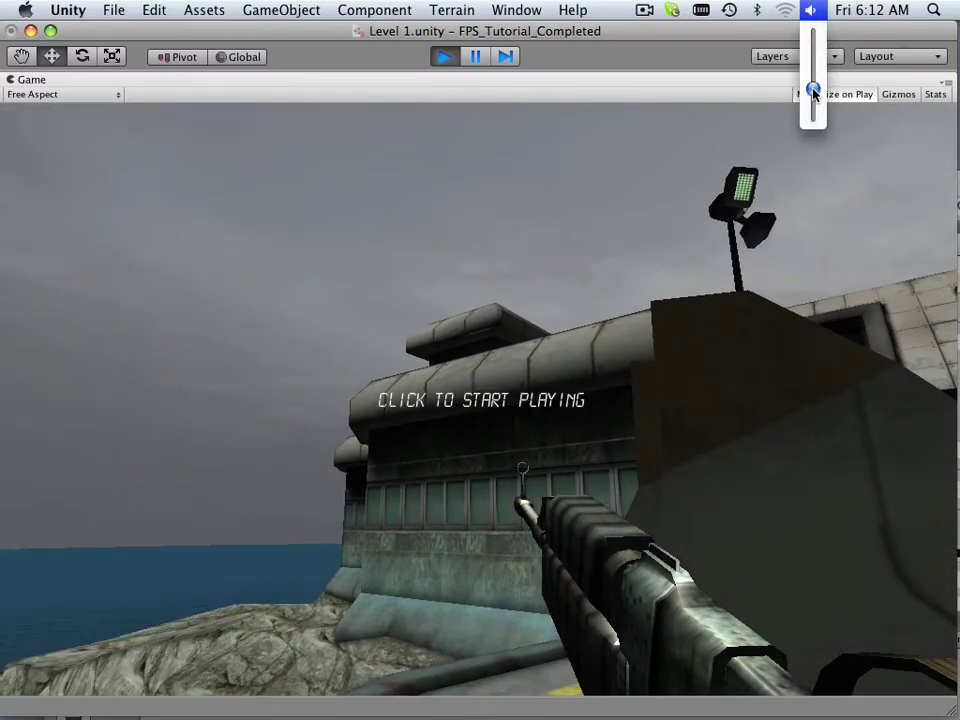
left_click_drag(813, 93, 812, 111)
left_click(443, 57)
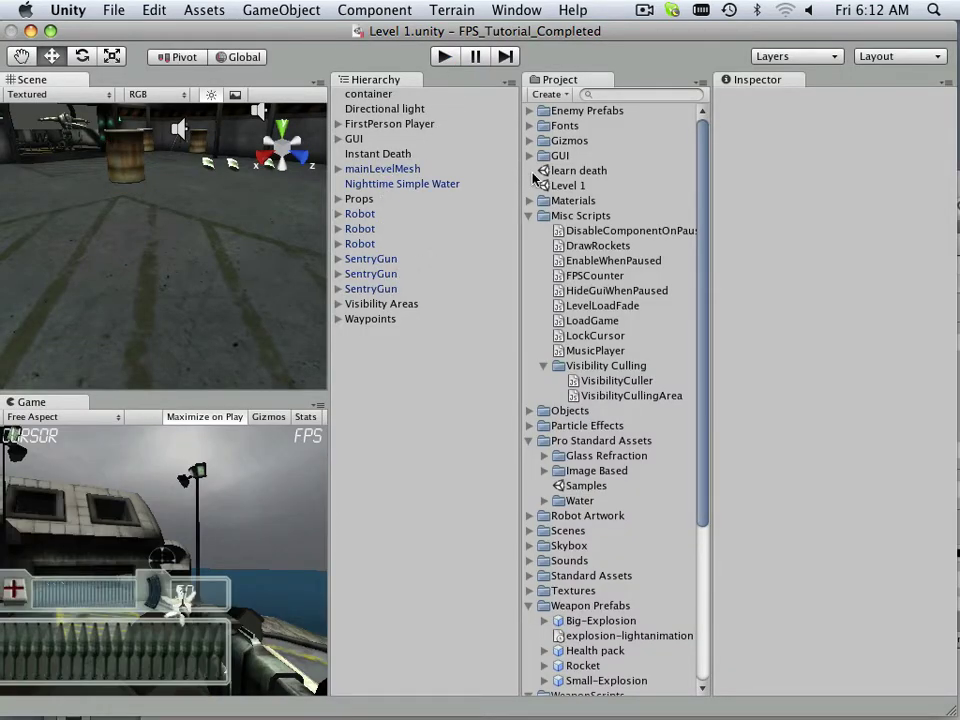
- Open the learn death scene and run it to demonstrate the sentry gun and health bar on their own
double_click(565, 172)
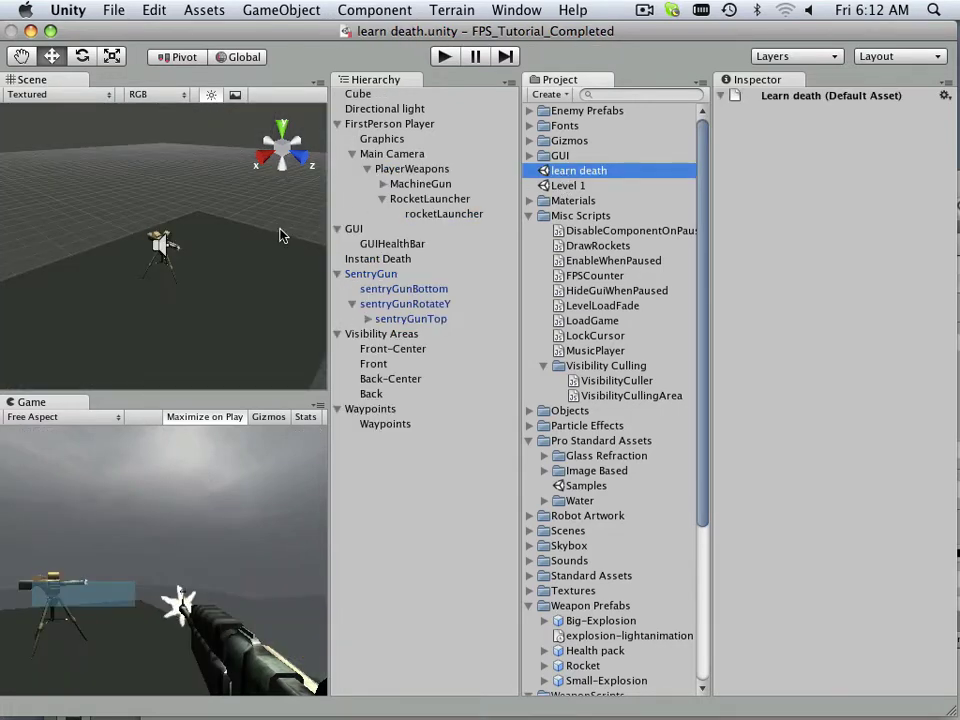
left_click(328, 345)
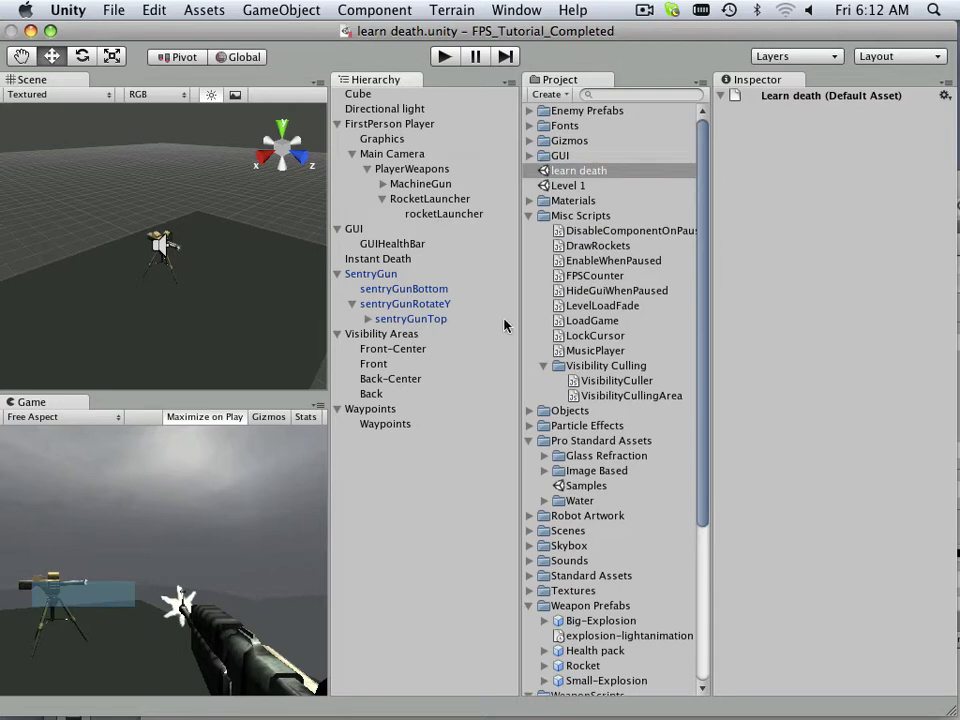
left_click(449, 55)
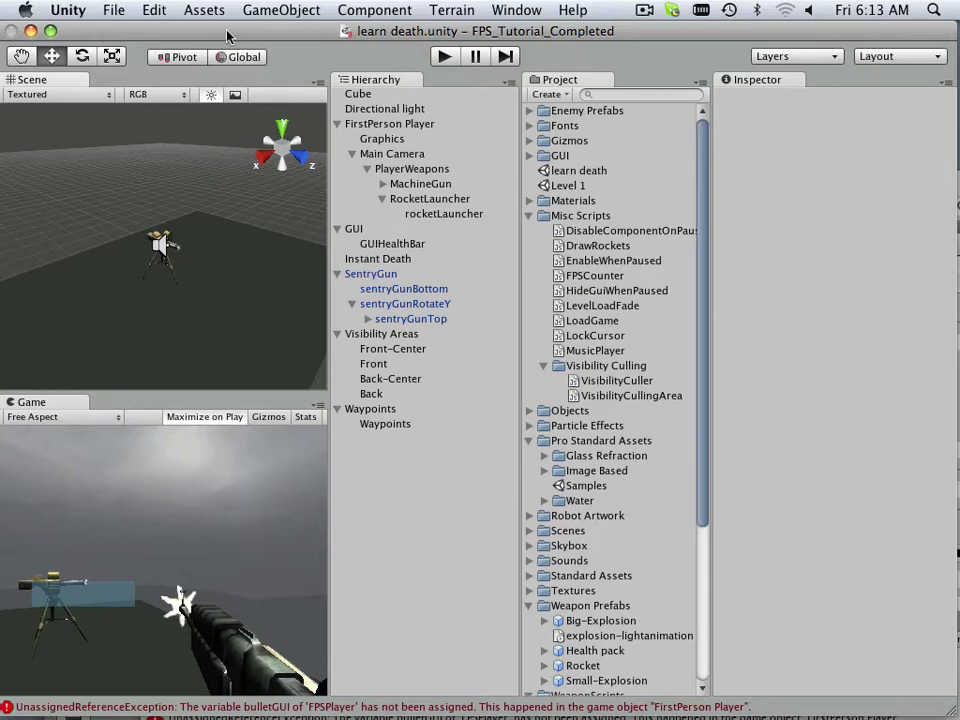
left_click_drag(172, 28, 385, 232)
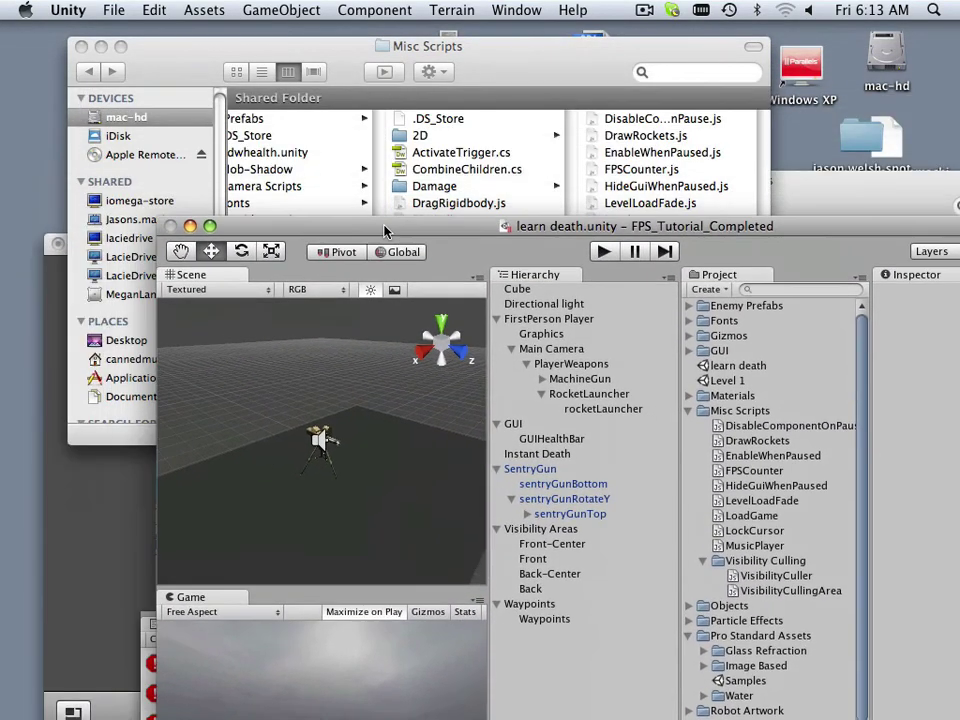
left_click_drag(300, 231, 152, 48)
left_click(70, 10)
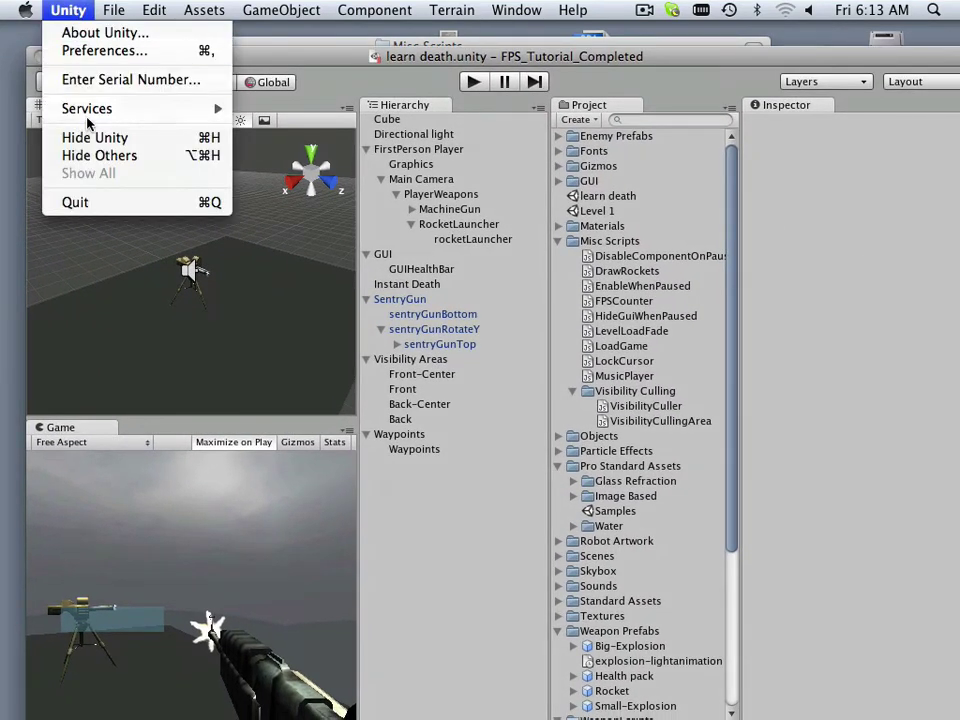
mouse_move(107, 10)
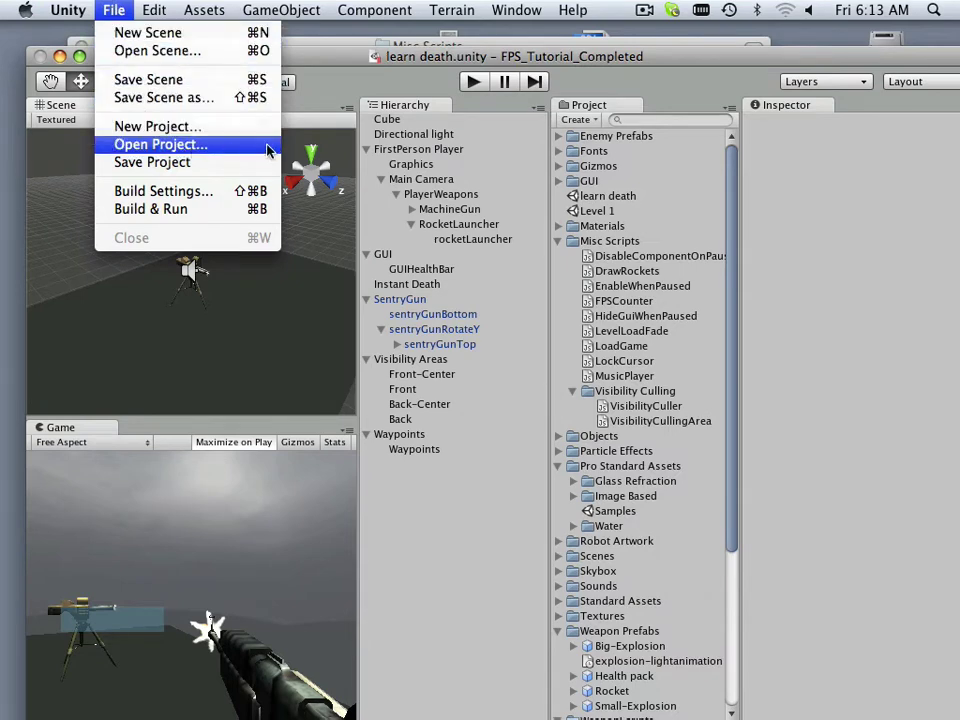
left_click(393, 58)
left_click_drag(393, 58, 366, 38)
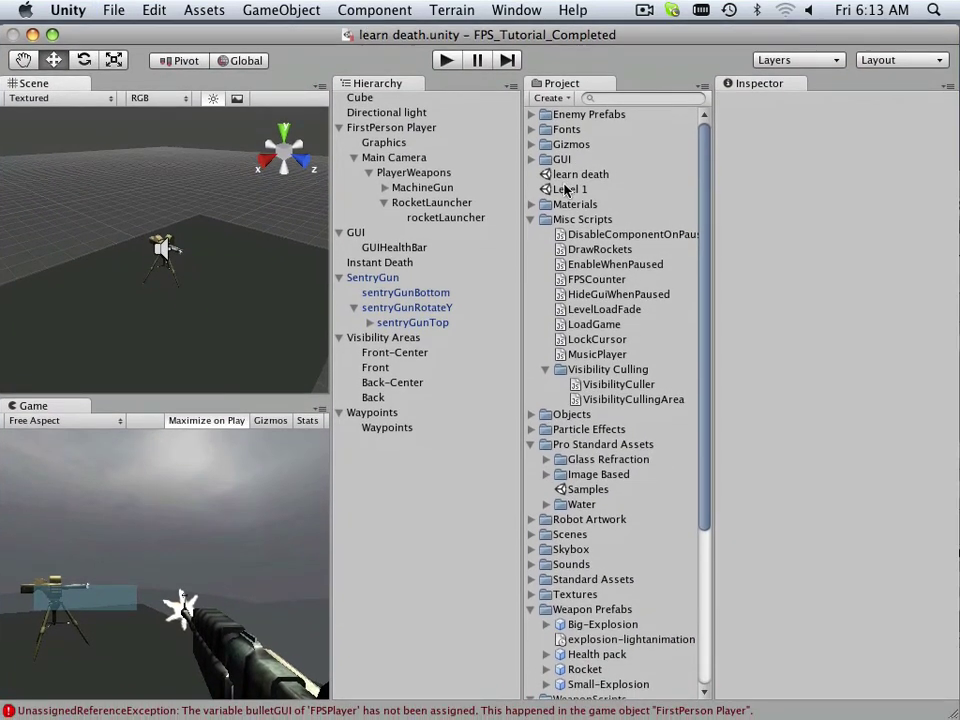
- Reopen the Level 1 scene and inspect the FPSPlayer script's hit points and GUI settings on the FirstPerson Player
double_click(550, 189)
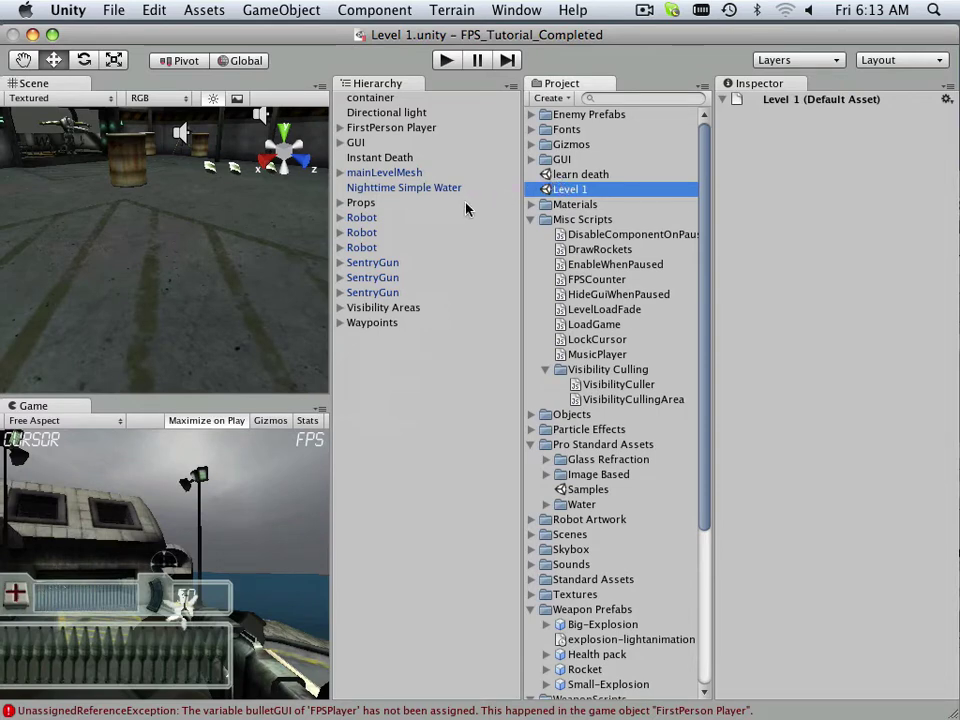
left_click(352, 129)
scroll(773, 585, "down", 5)
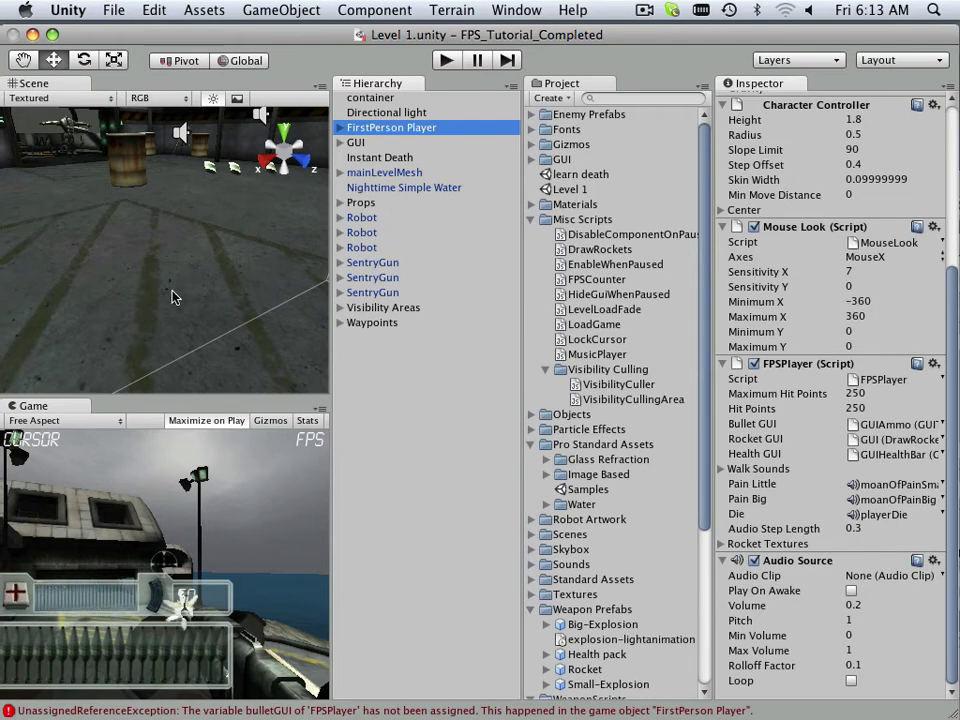
left_click(108, 11)
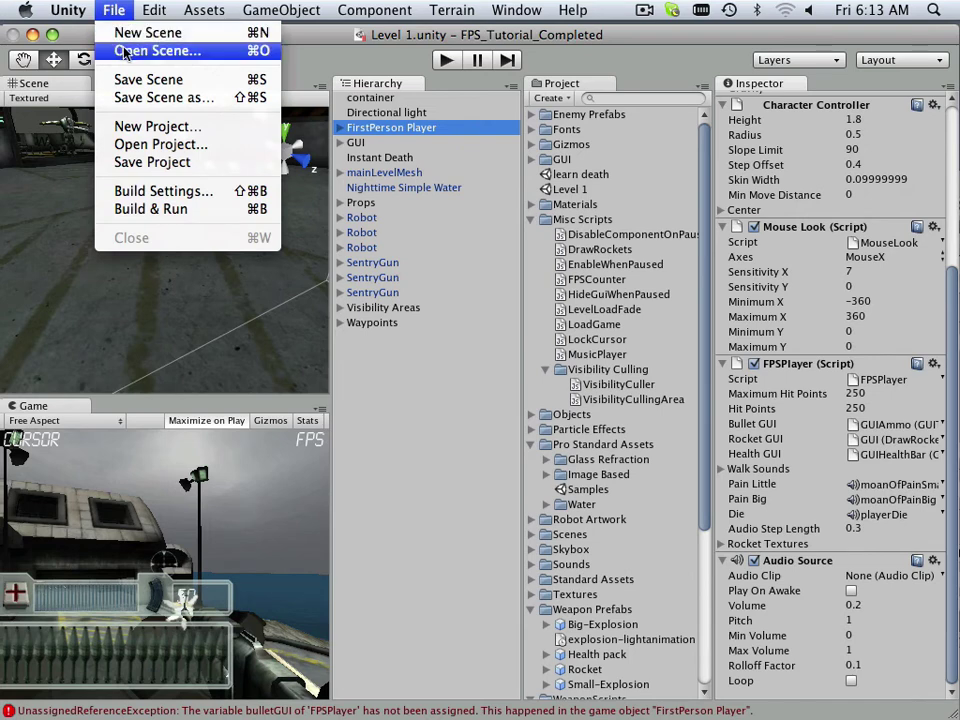
left_click(125, 53)
scroll(422, 274, "down", 3)
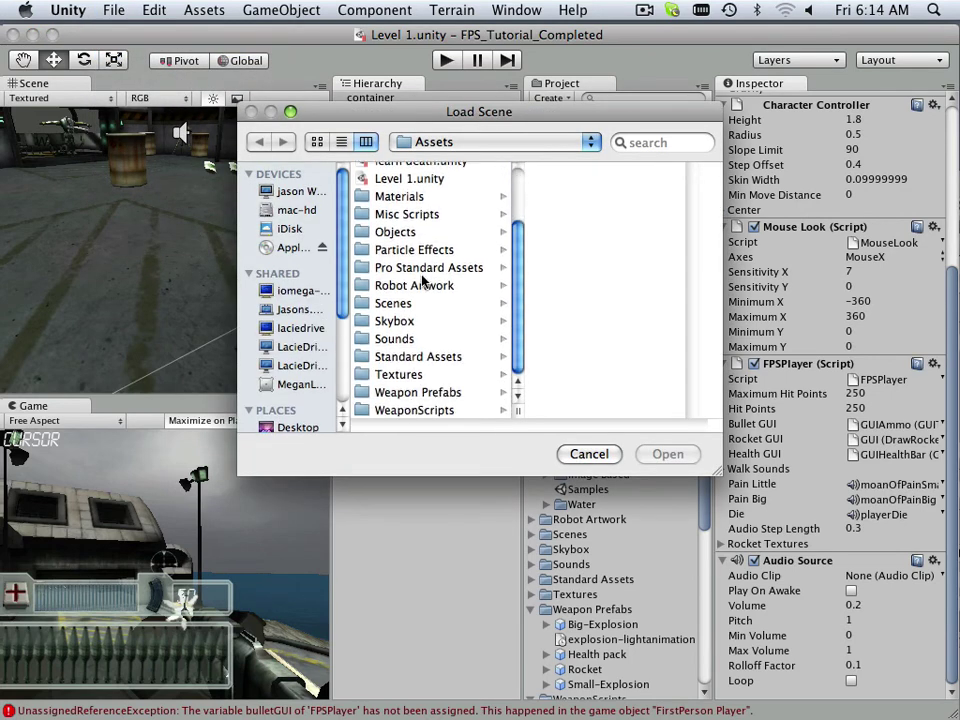
scroll(422, 280, "up", 5)
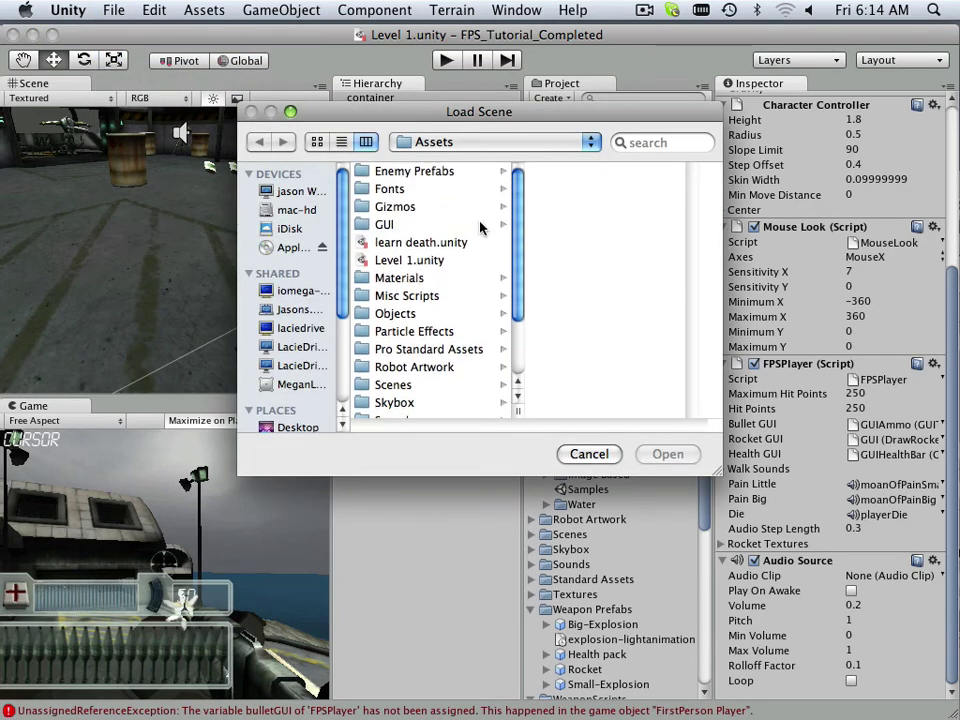
left_click(600, 455)
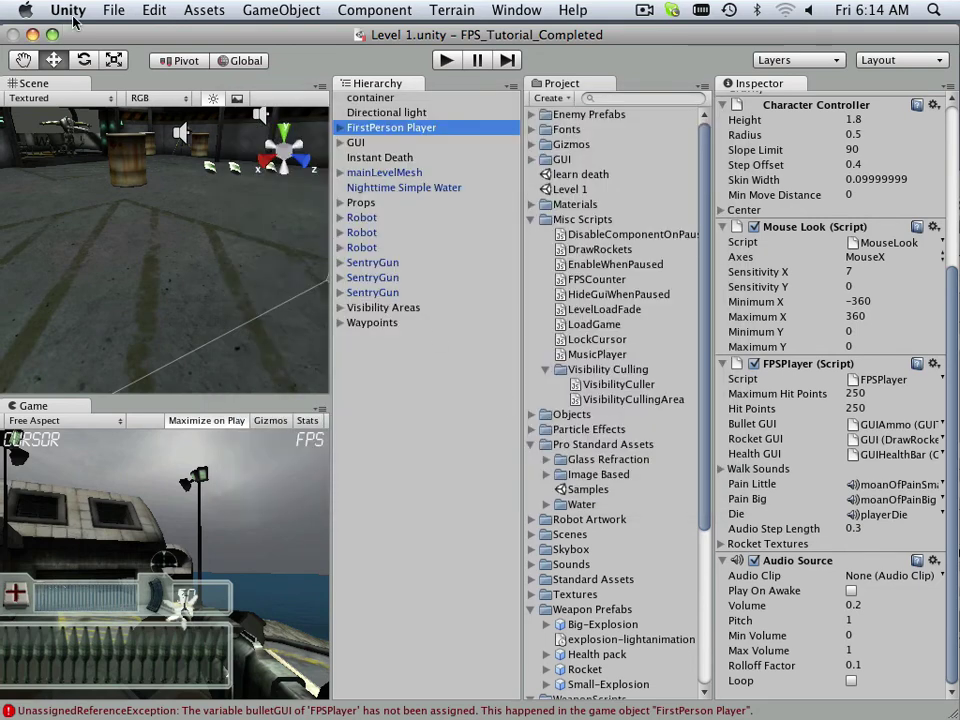
- Open the recent project 2d with health and load its 2dwhealth scene
left_click(113, 10)
left_click(160, 144)
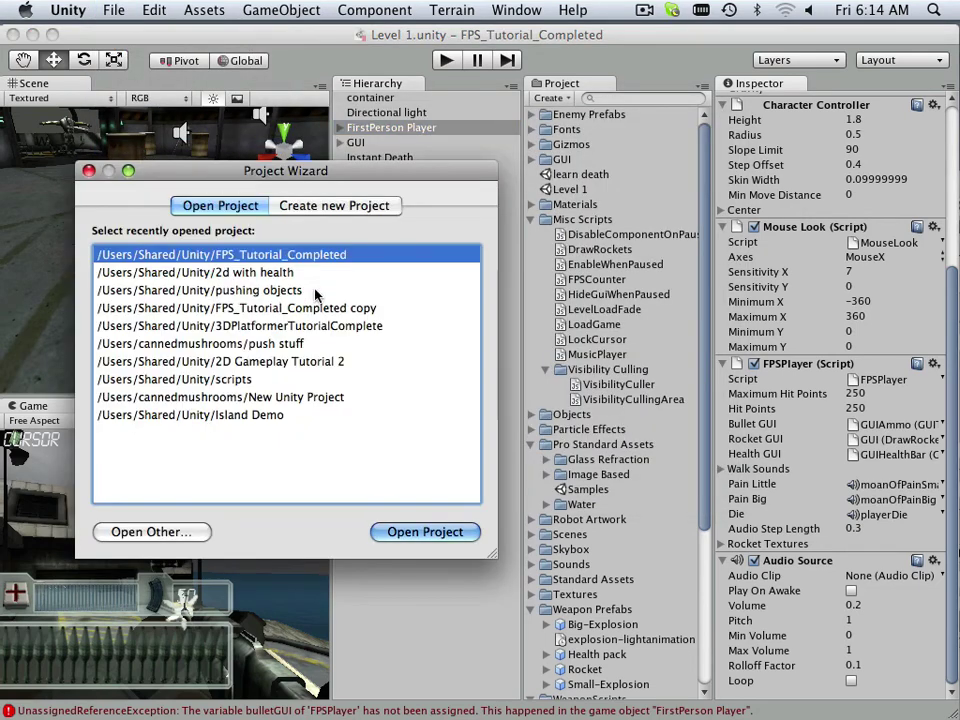
left_click(228, 272)
left_click(422, 532)
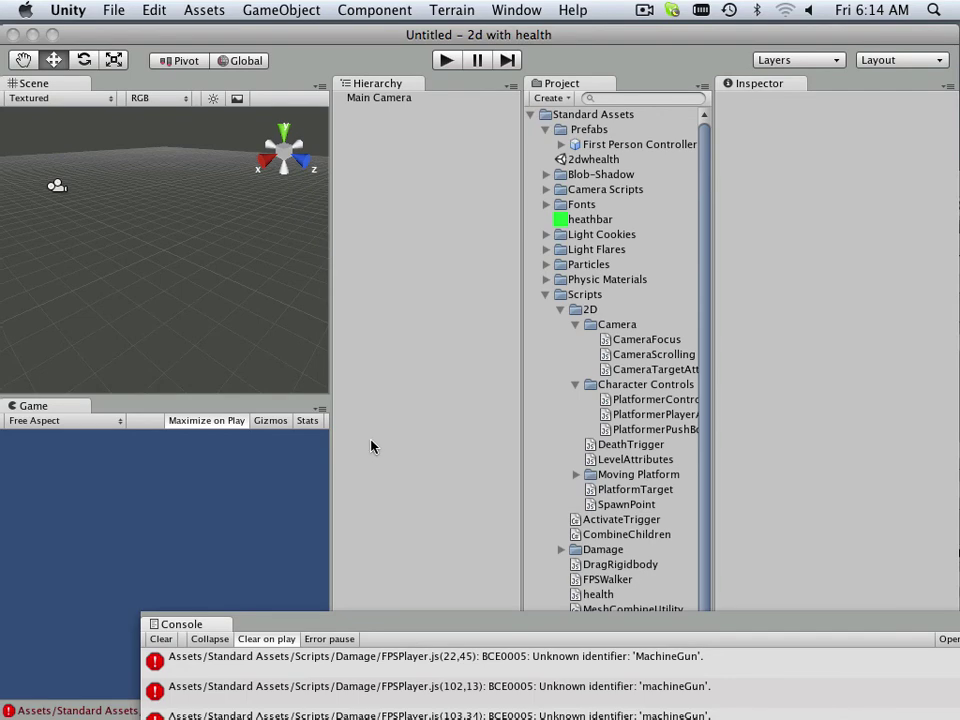
left_click_drag(439, 627, 315, 617)
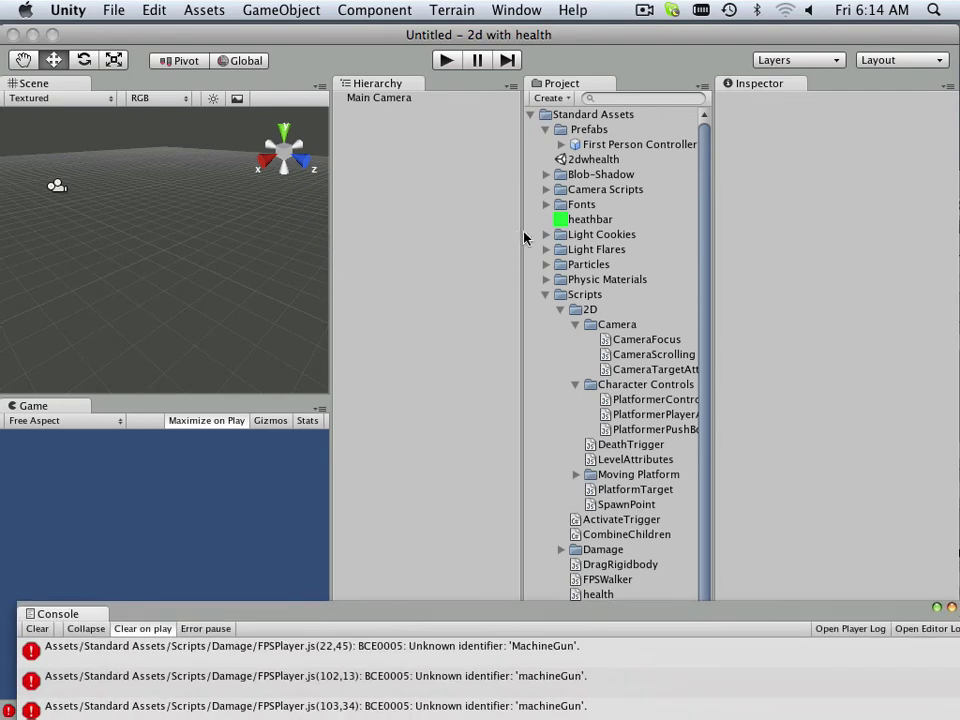
double_click(612, 160)
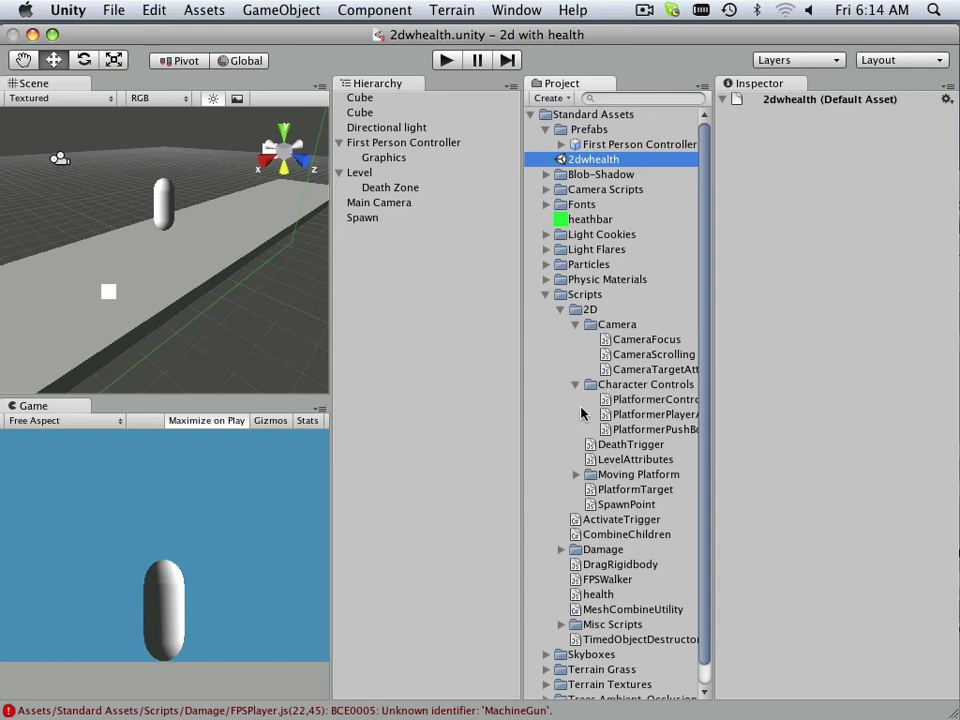
- Expand the Damage scripts folder and look through the contents of the Misc Scripts folder
scroll(572, 511, "down", 1)
left_click(561, 527)
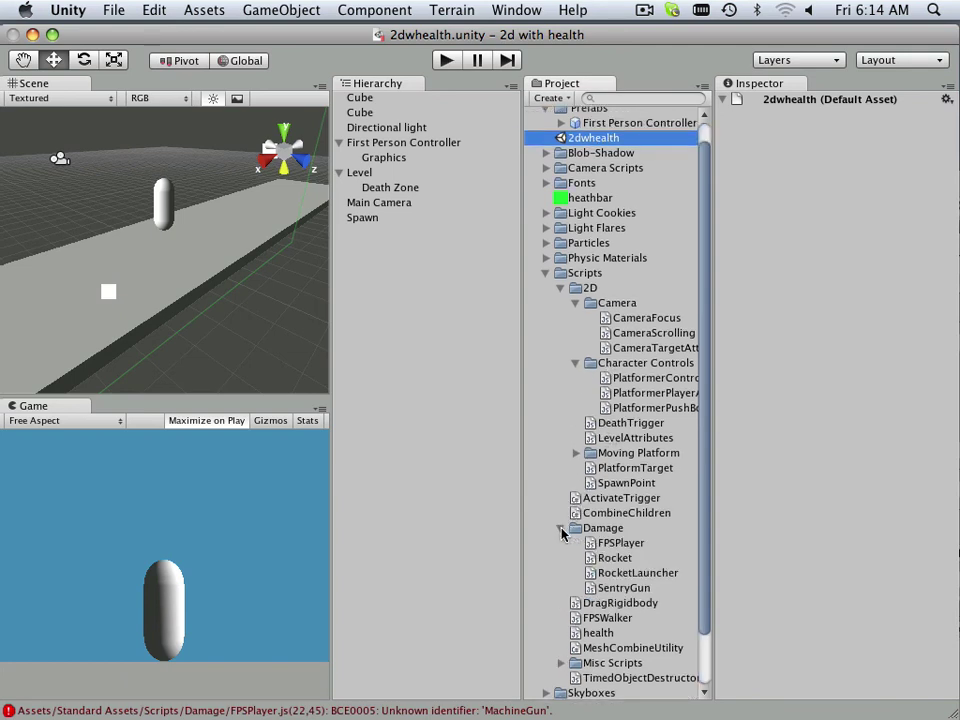
scroll(565, 557, "down", 3)
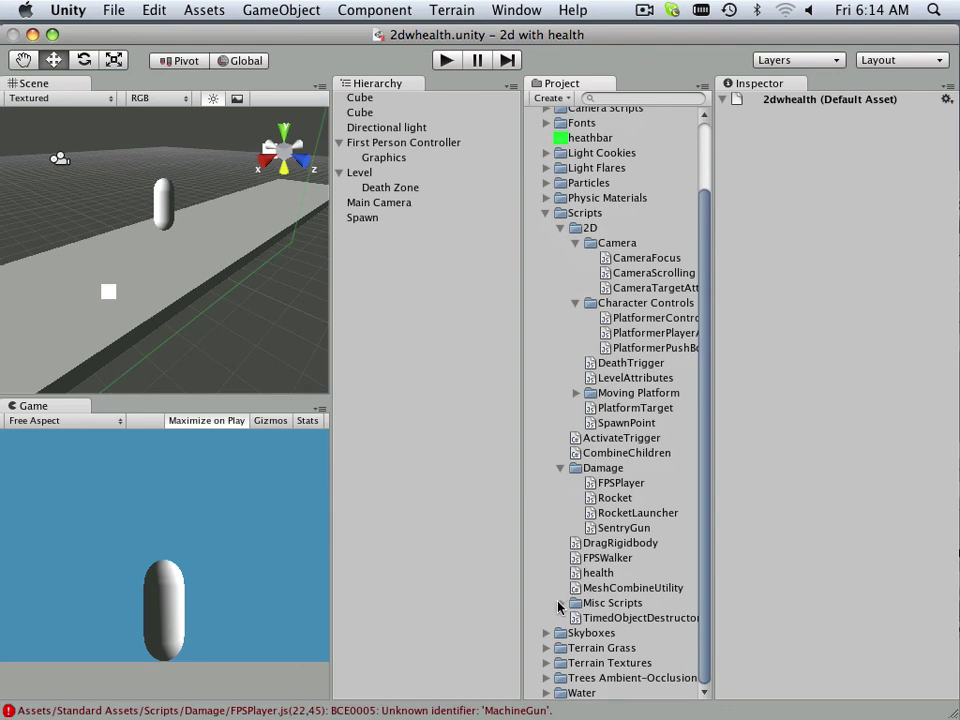
left_click(561, 604)
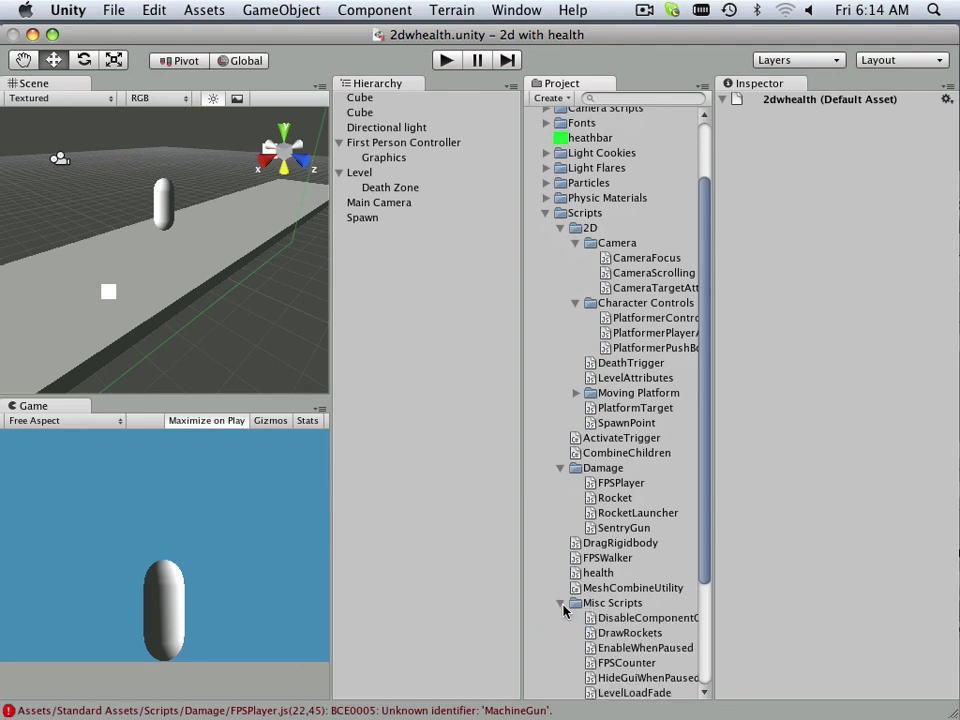
left_click(561, 603)
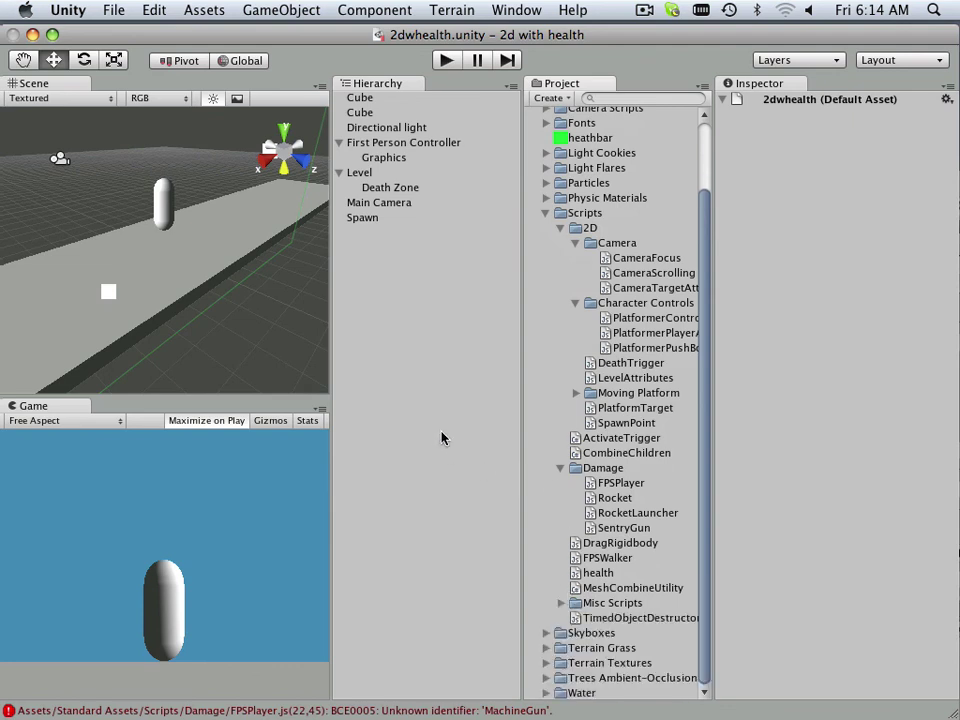